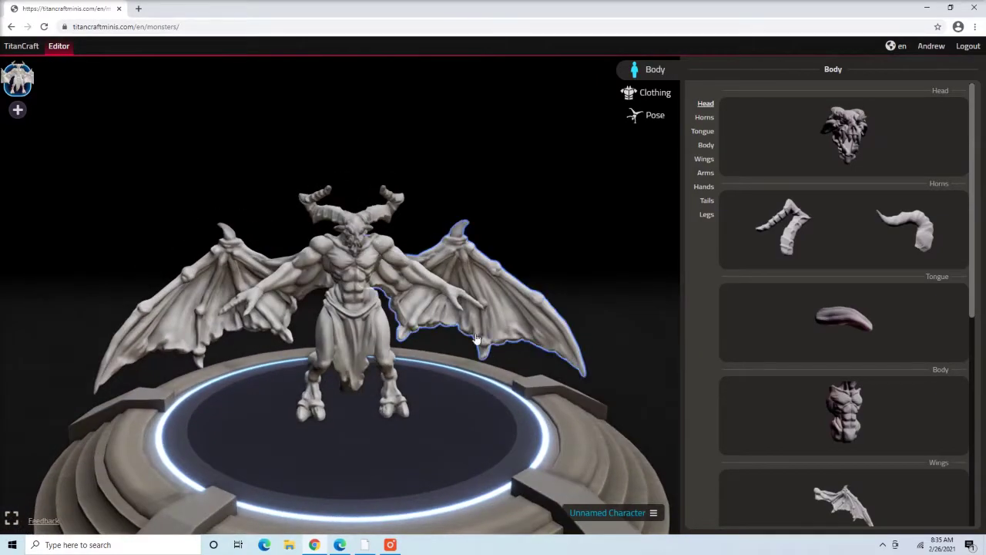
Step: Try the smooth curved horn on both sides of the monster's head
click(418, 313)
click(390, 198)
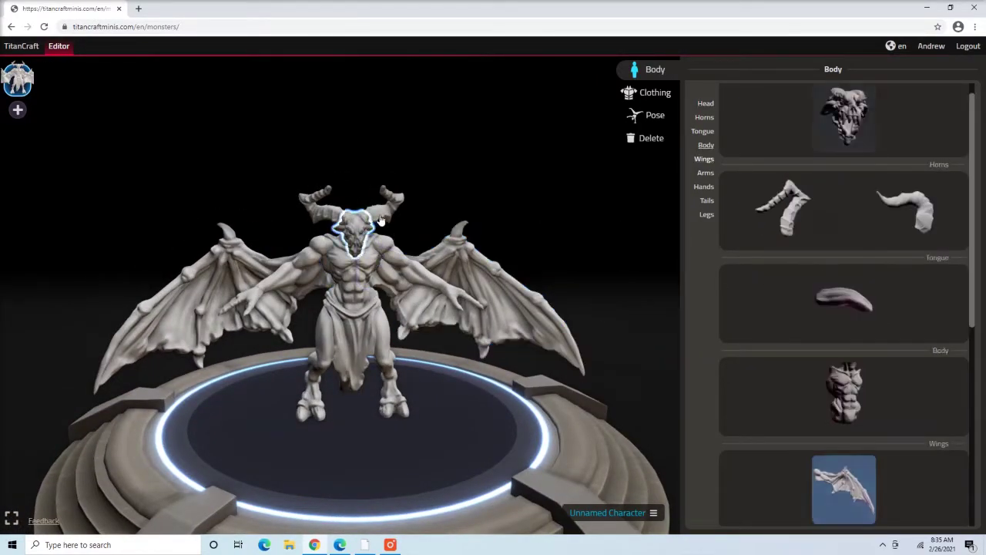
click(892, 141)
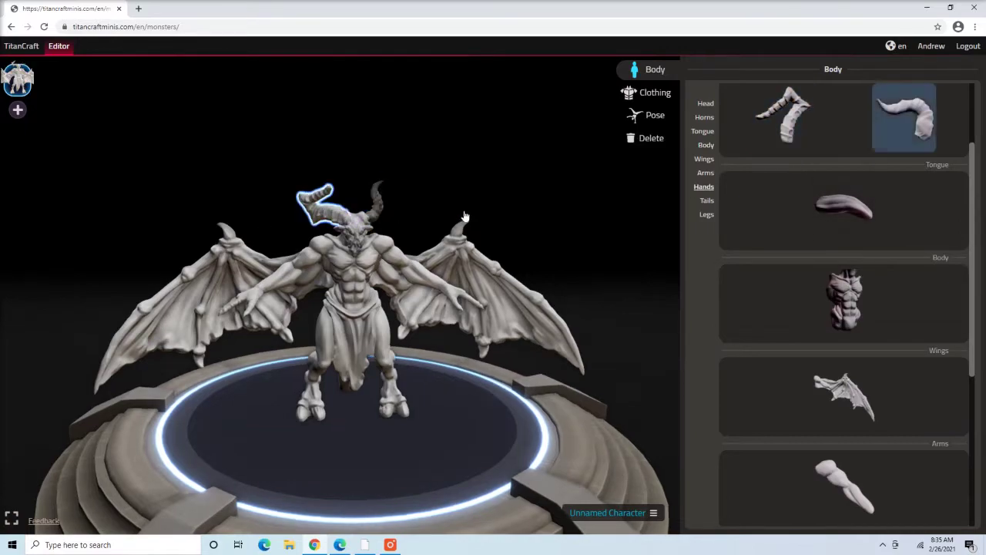
click(878, 141)
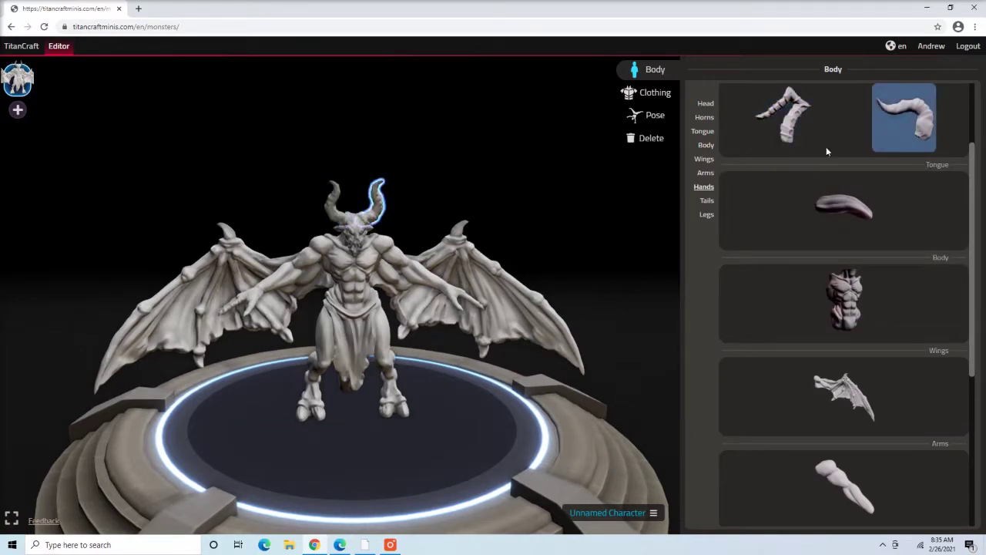
Step: Restore the ridged horns on both sides of the monster's head
scroll(826, 151, up, 1)
click(799, 180)
click(796, 121)
click(570, 264)
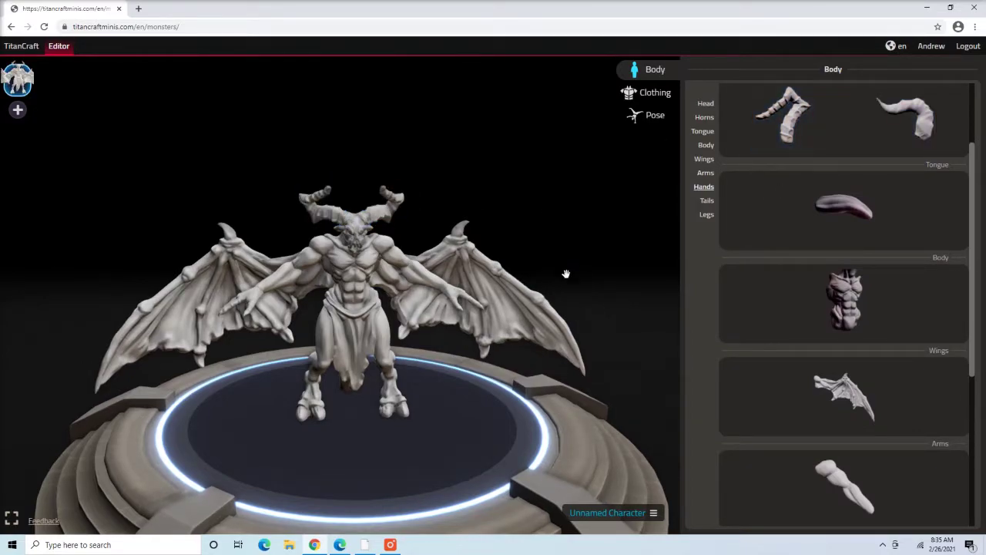
mouse_move(573, 255)
mouse_down()
mouse_move(577, 238)
mouse_move(583, 244)
mouse_up()
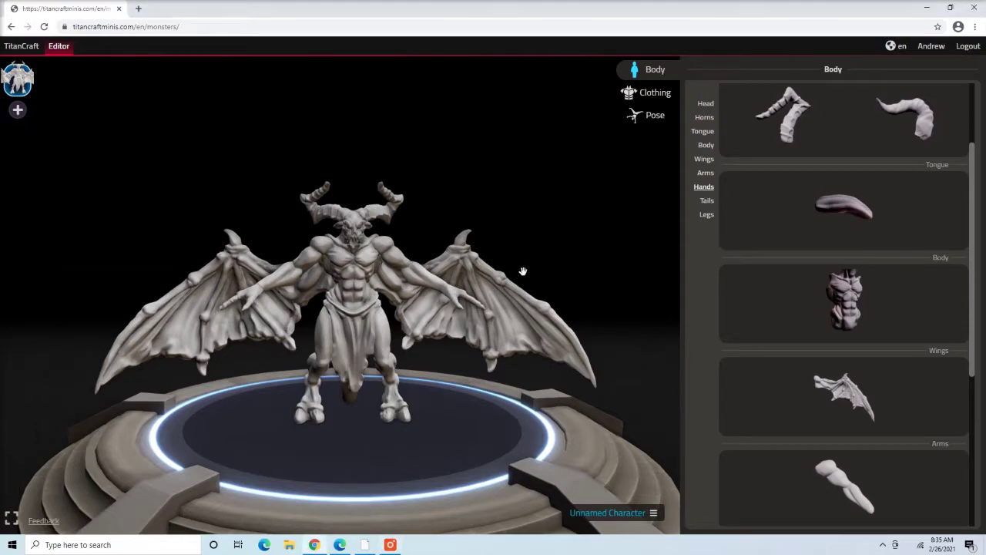
Step: Equip the monster with the chest armor and add the horned shoulder piece to both shoulders
click(650, 94)
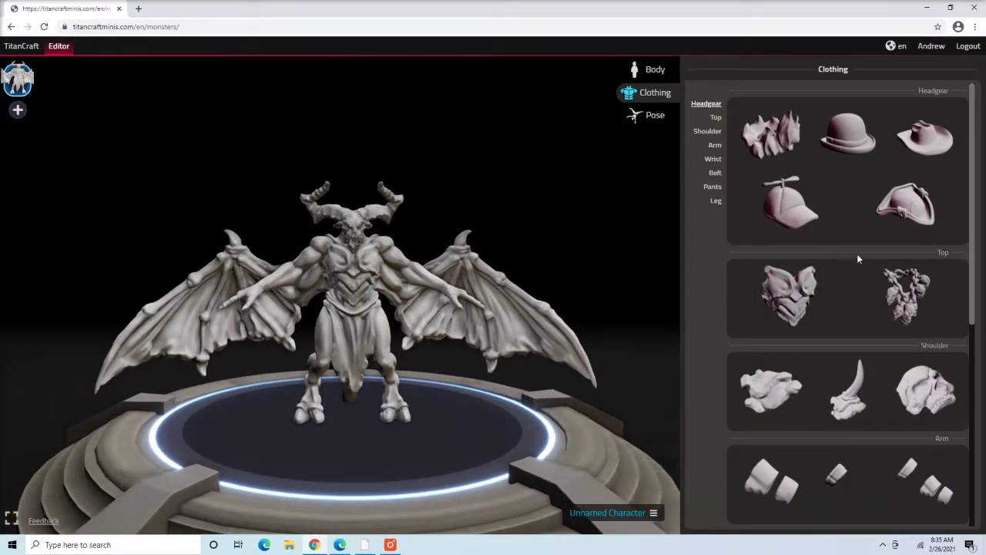
scroll(898, 254, down, 3)
click(851, 202)
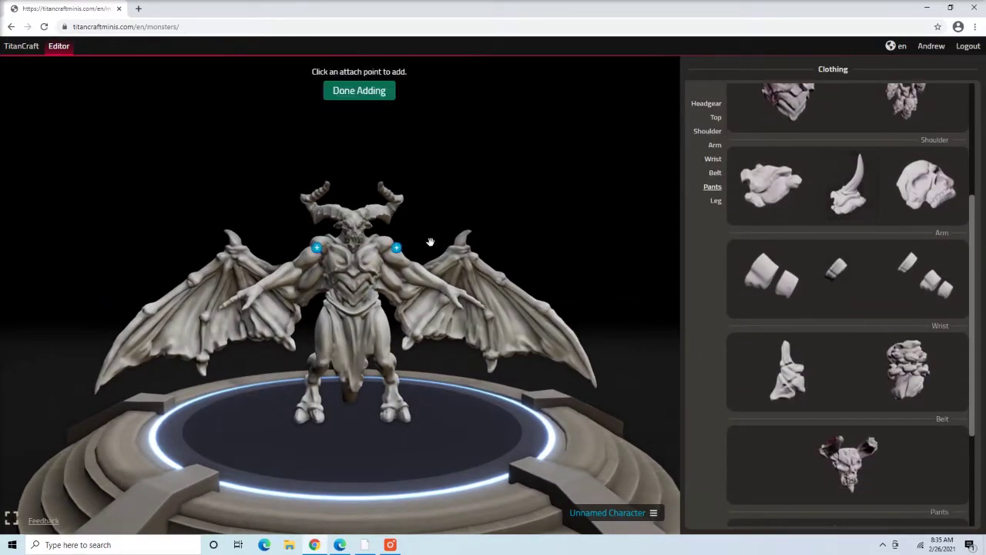
click(317, 247)
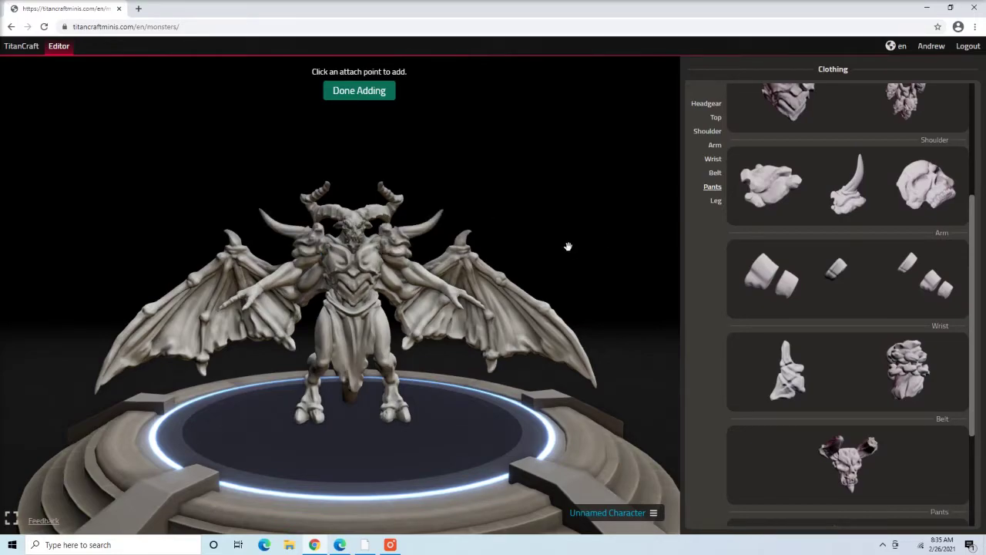
Step: Equip both of the monster's forearms with the spiked wrist armor
scroll(793, 276, down, 2)
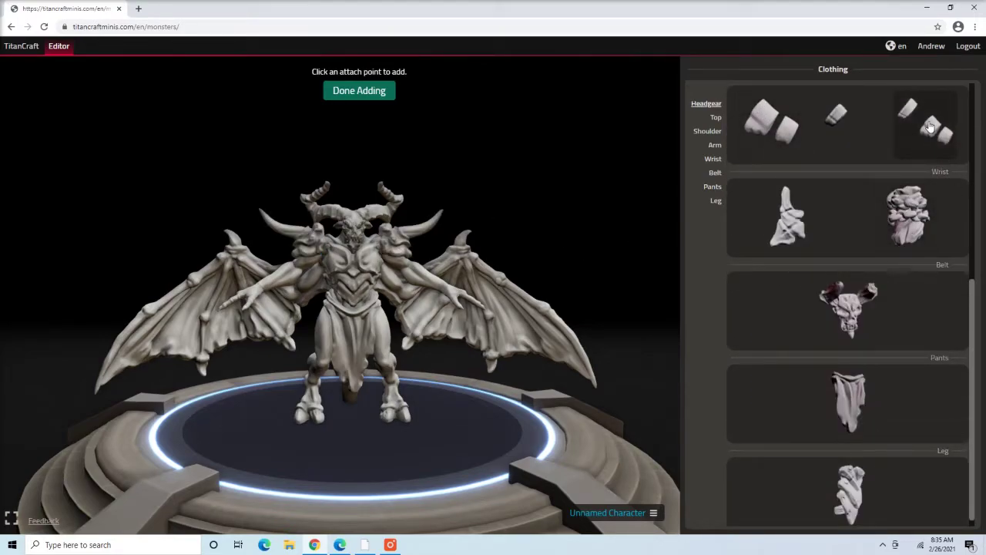
click(884, 217)
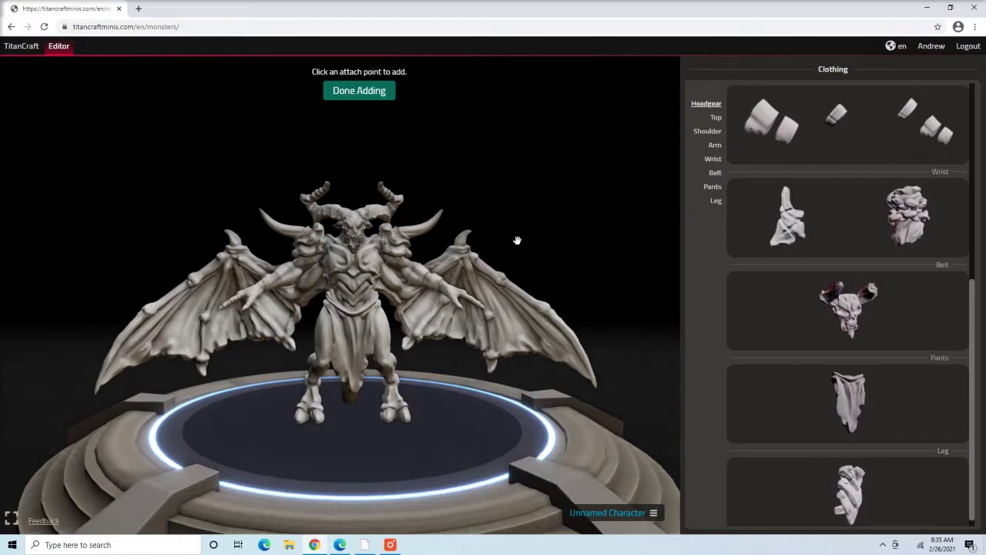
click(780, 224)
Step: Add the leg armor to both legs and finish adding clothing parts
scroll(802, 287, down, 1)
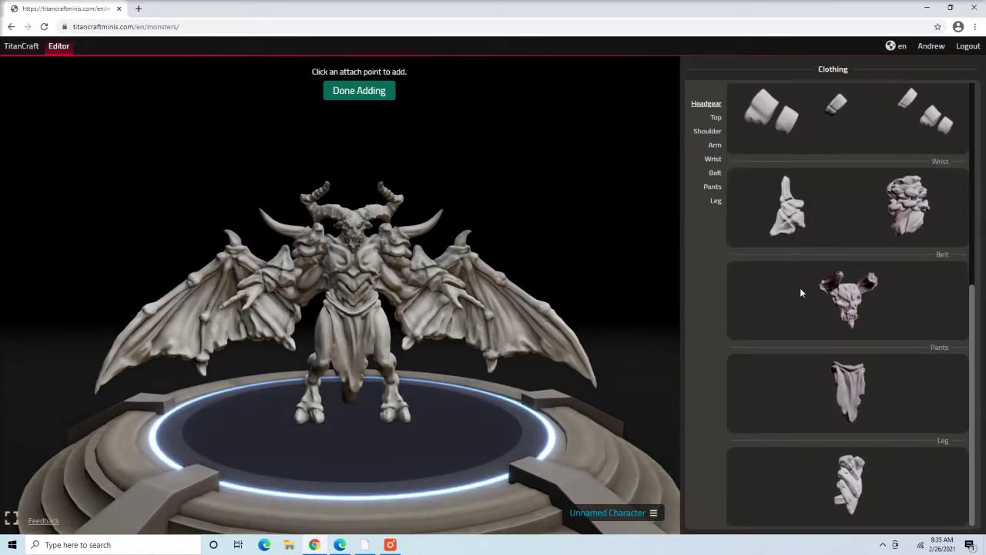
click(860, 484)
click(392, 359)
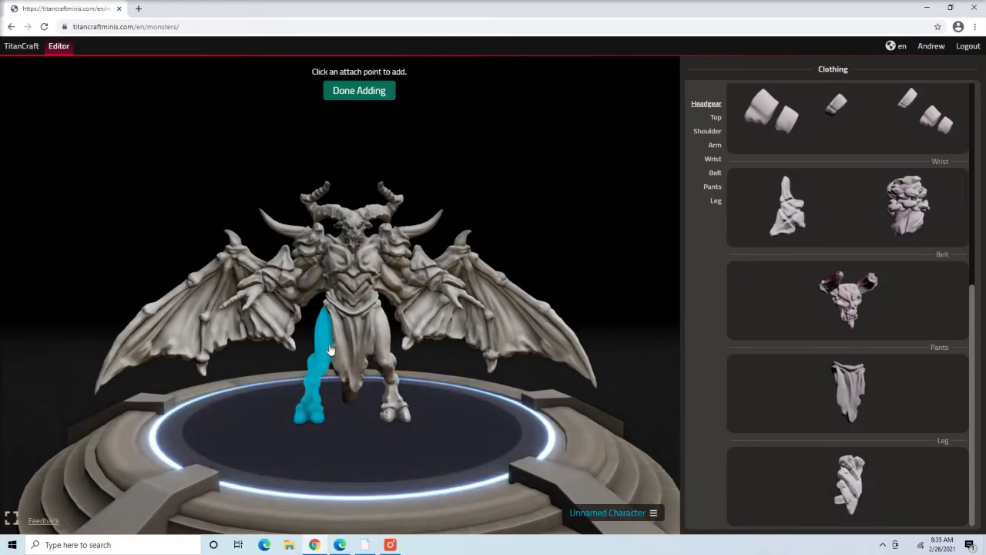
click(325, 351)
click(524, 239)
drag(523, 245, 46, 249)
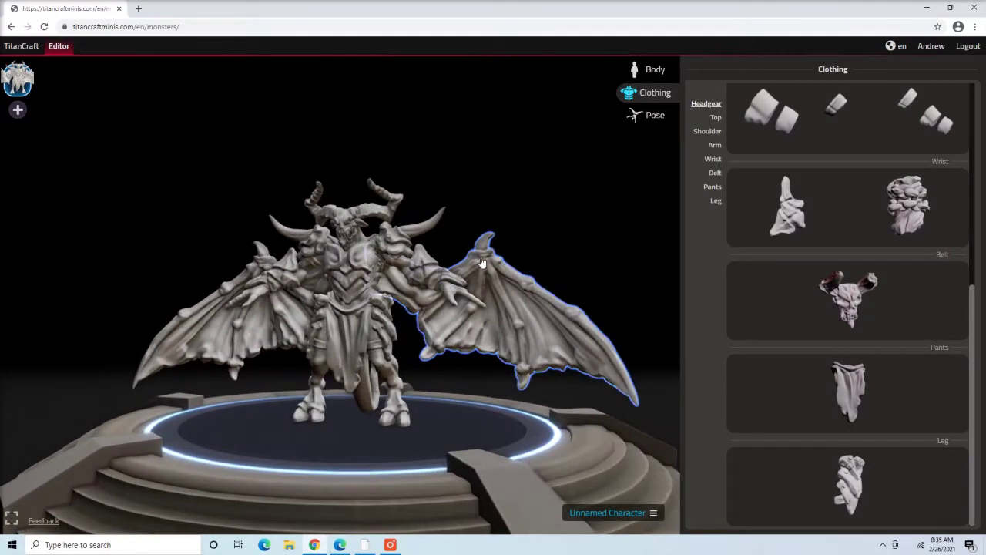
drag(481, 265, 600, 254)
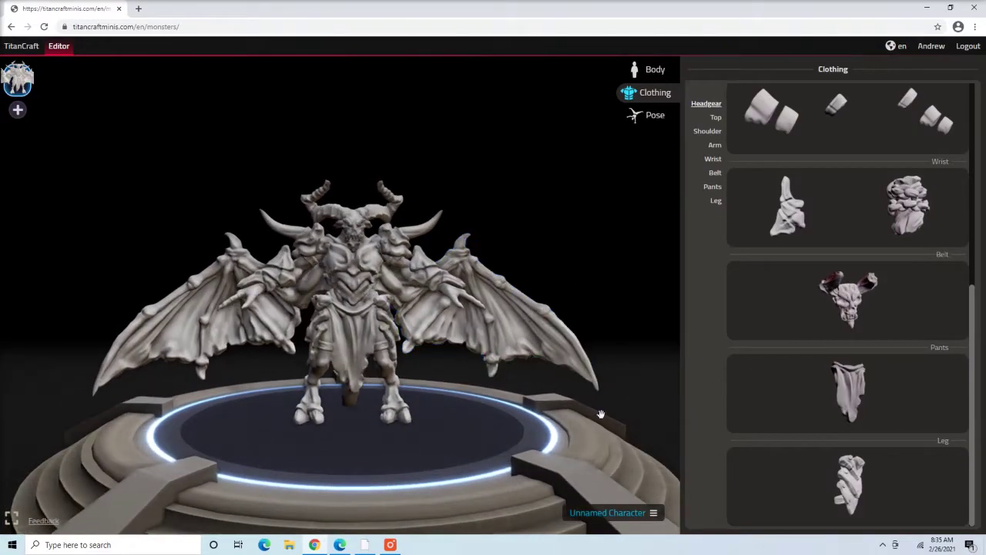
Step: Start posing the monster in free Rotate mode with the lowest spine bone selected
click(653, 118)
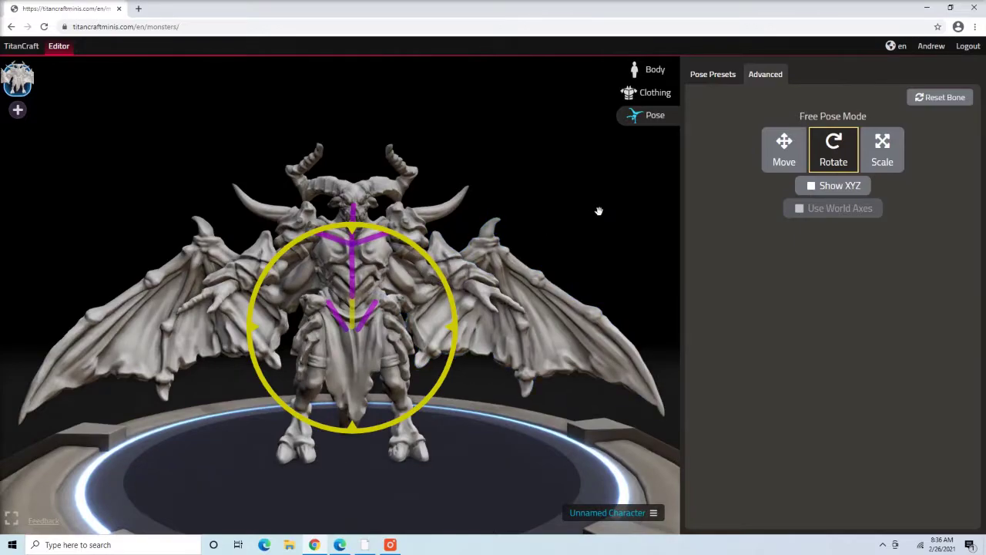
mouse_move(528, 245)
mouse_down()
mouse_move(551, 238)
mouse_move(510, 224)
mouse_move(534, 238)
mouse_up()
drag(559, 184, 563, 187)
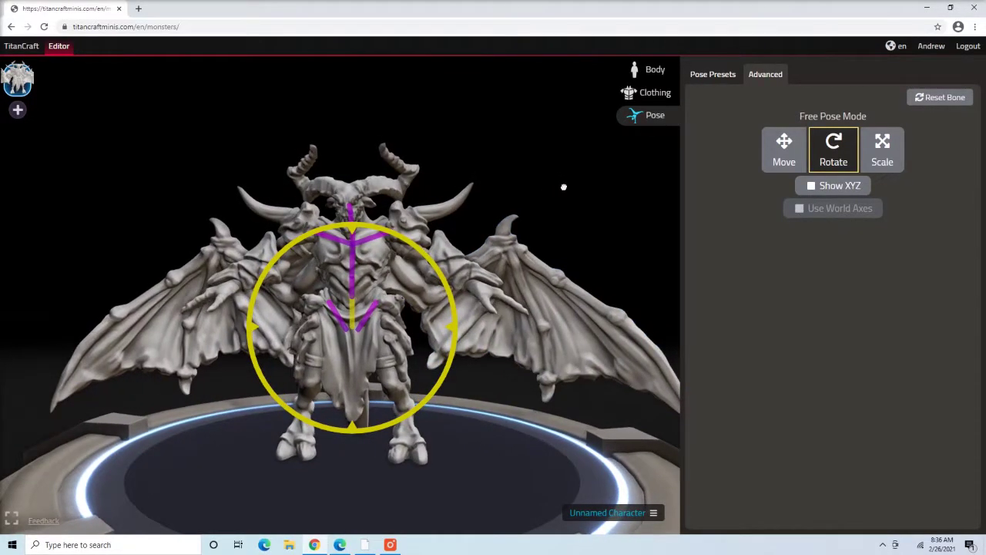
click(564, 186)
click(350, 311)
drag(350, 311, 444, 306)
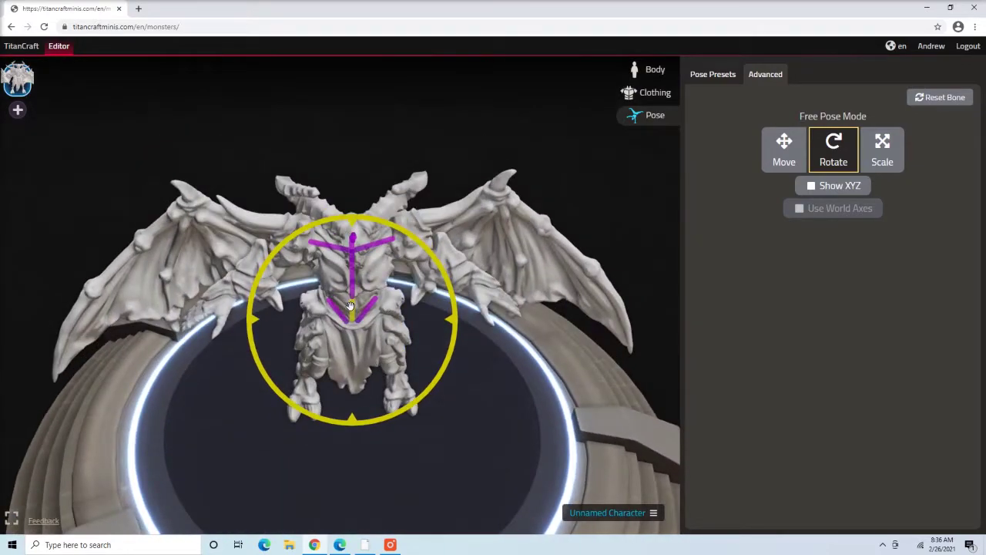
Step: Rotate the lowest spine bone slightly as seen from above the figure
drag(510, 345, 537, 441)
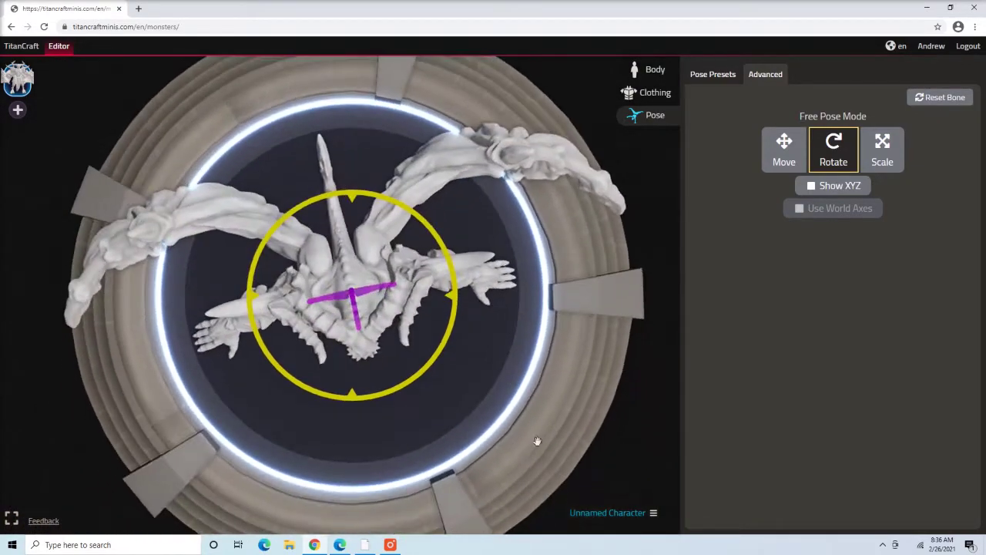
click(413, 388)
drag(398, 356, 356, 317)
click(356, 317)
drag(464, 378, 473, 480)
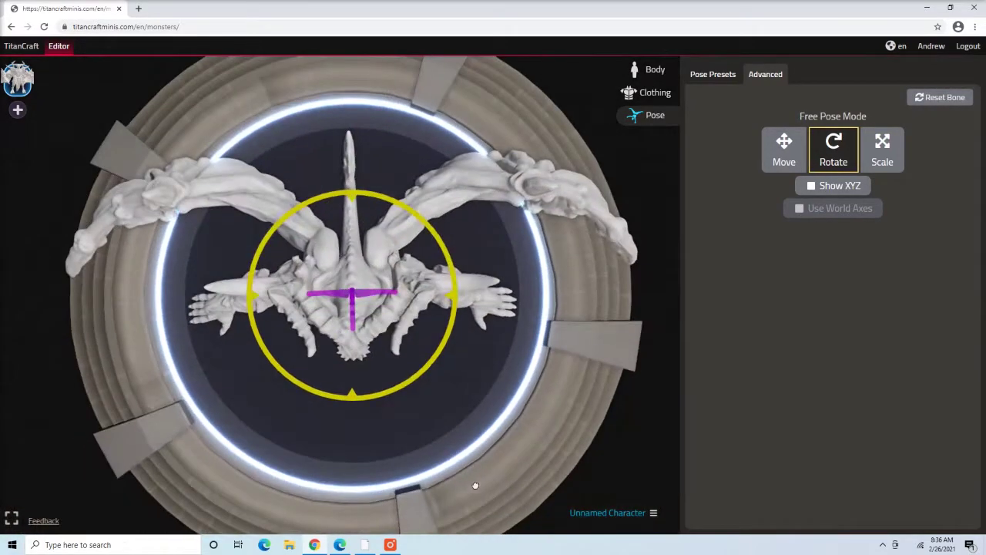
click(368, 374)
drag(367, 374, 362, 308)
click(362, 308)
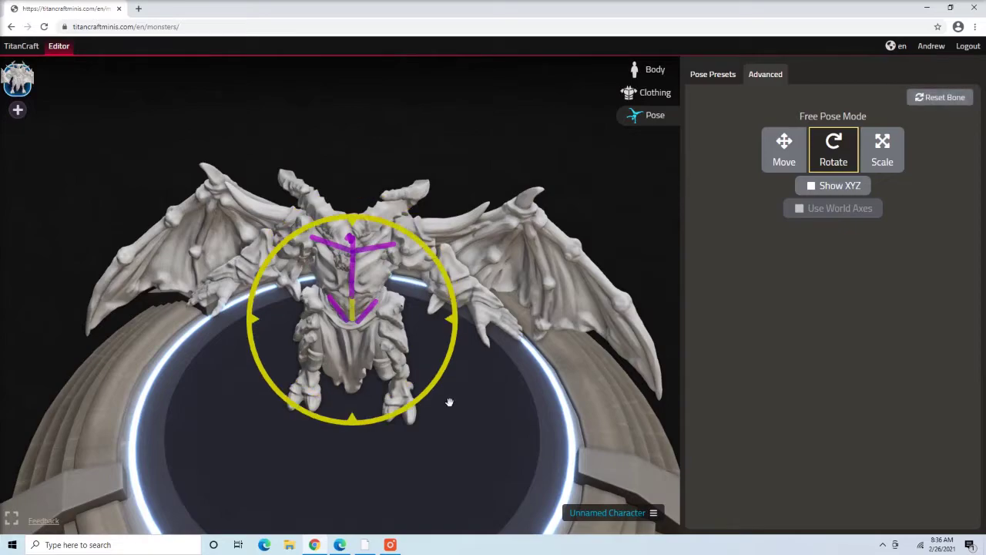
drag(452, 403, 444, 480)
drag(346, 398, 372, 409)
drag(459, 426, 456, 336)
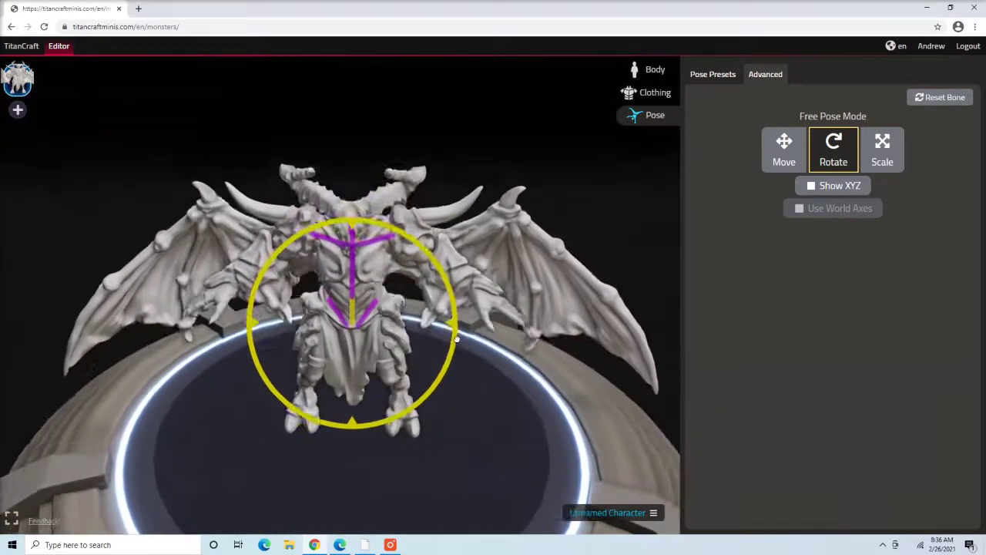
Step: Twist the torso slightly by rotating the upper spine bone as seen from above
click(478, 340)
click(352, 303)
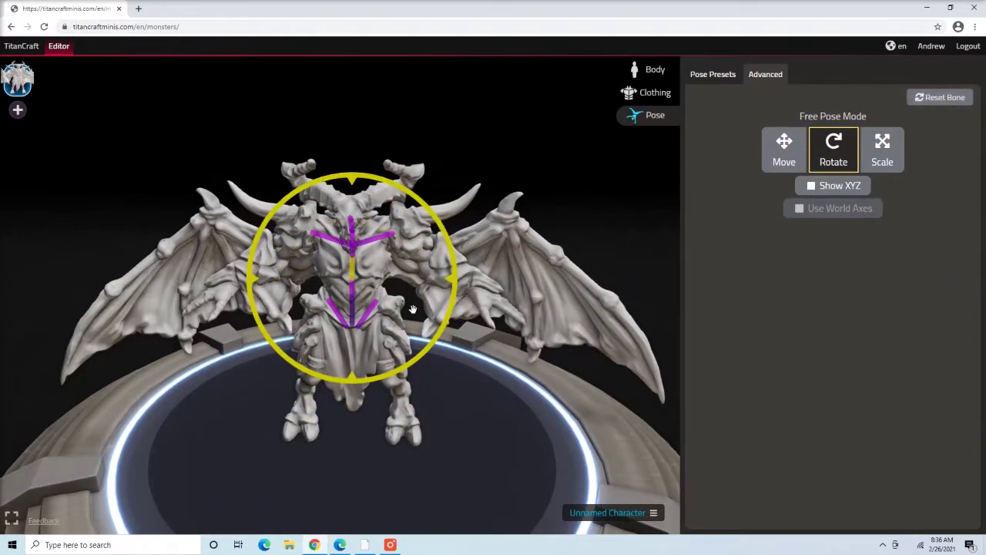
click(405, 297)
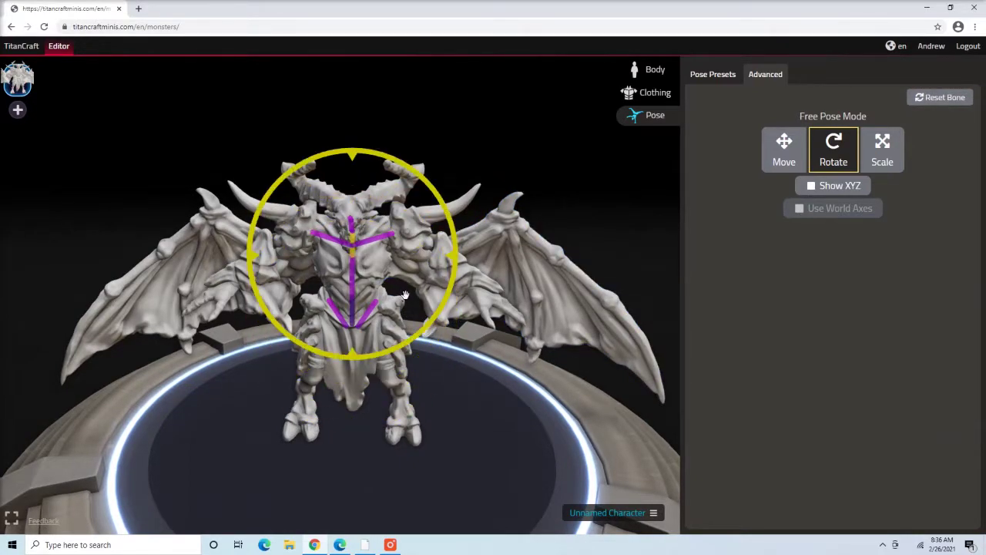
drag(463, 365, 491, 461)
drag(443, 347, 426, 374)
drag(437, 415, 482, 333)
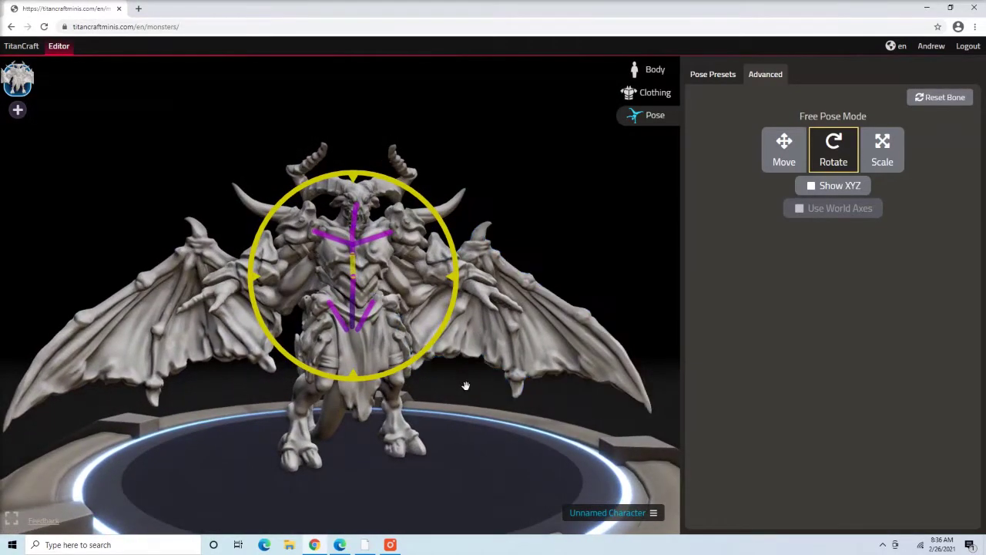
drag(464, 383, 449, 380)
Step: Turn the monster's head to one side by rotating the neck bone
scroll(463, 370, up, 4)
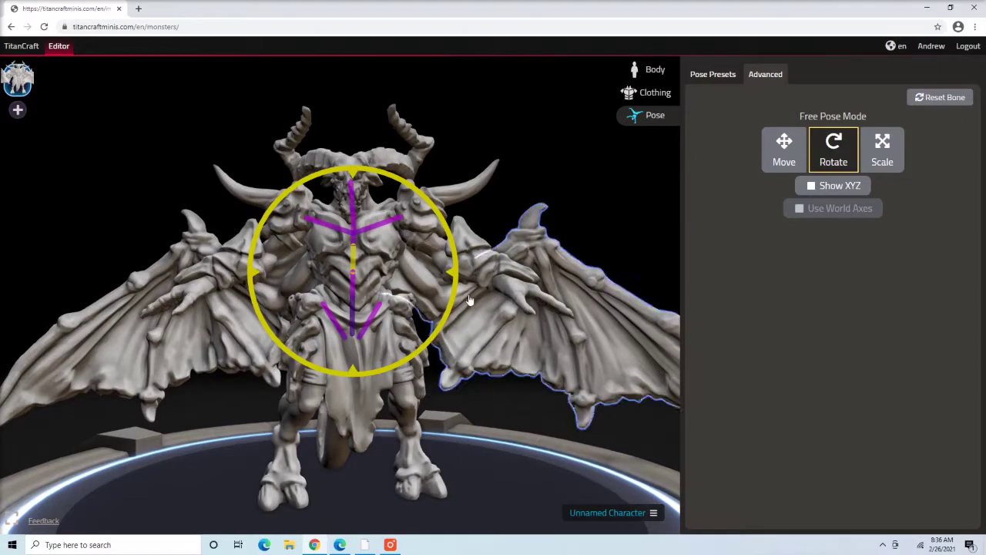
click(365, 197)
drag(470, 158, 579, 185)
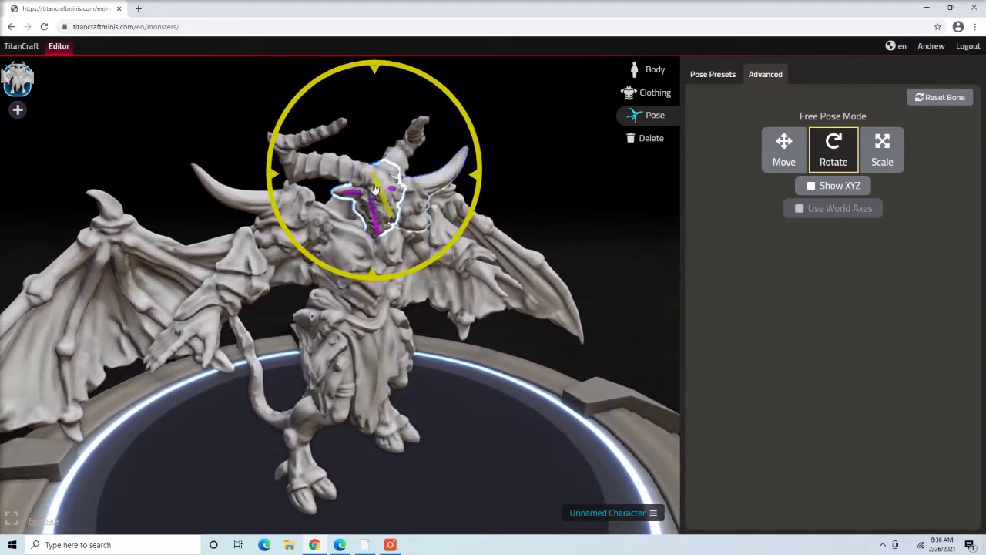
click(352, 214)
drag(454, 201, 526, 204)
drag(362, 214, 467, 192)
click(477, 254)
click(349, 201)
click(352, 198)
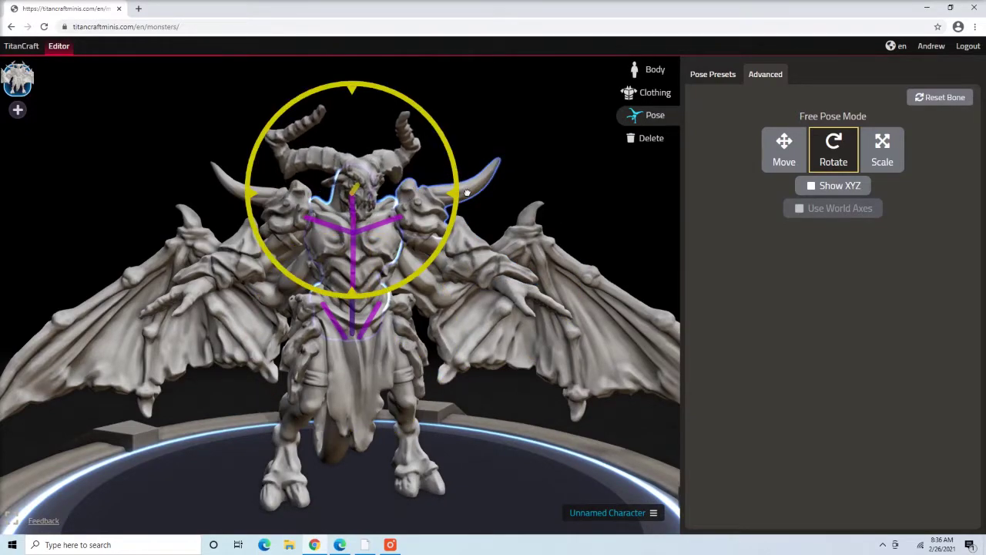
Step: Adjust the tilt and direction of the head by rotating the head bone
click(370, 176)
drag(461, 131, 455, 159)
drag(543, 126, 521, 231)
drag(449, 177, 450, 215)
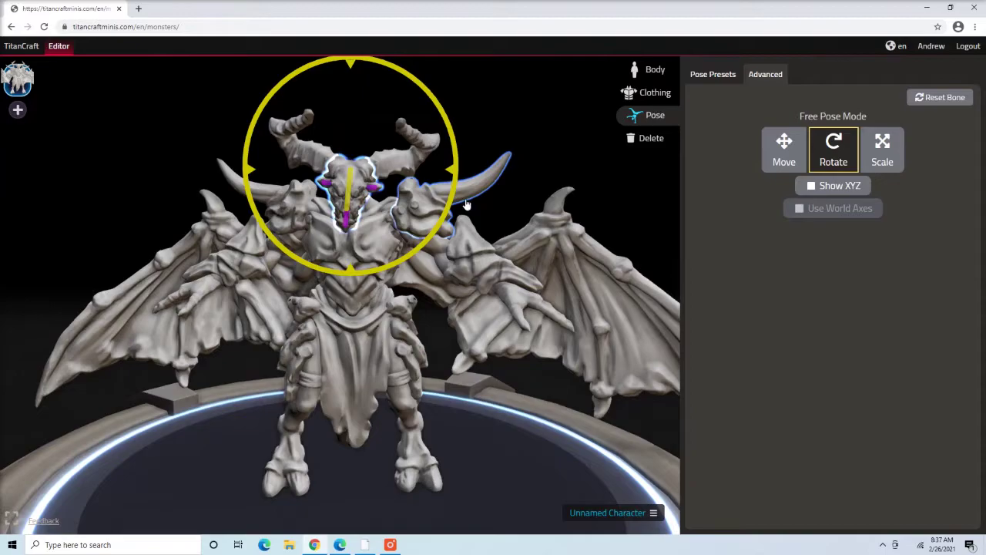
Step: Rotate the jaw bone from a side view to open the monster's mouth
drag(501, 211, 645, 195)
click(399, 208)
scroll(479, 255, up, 3)
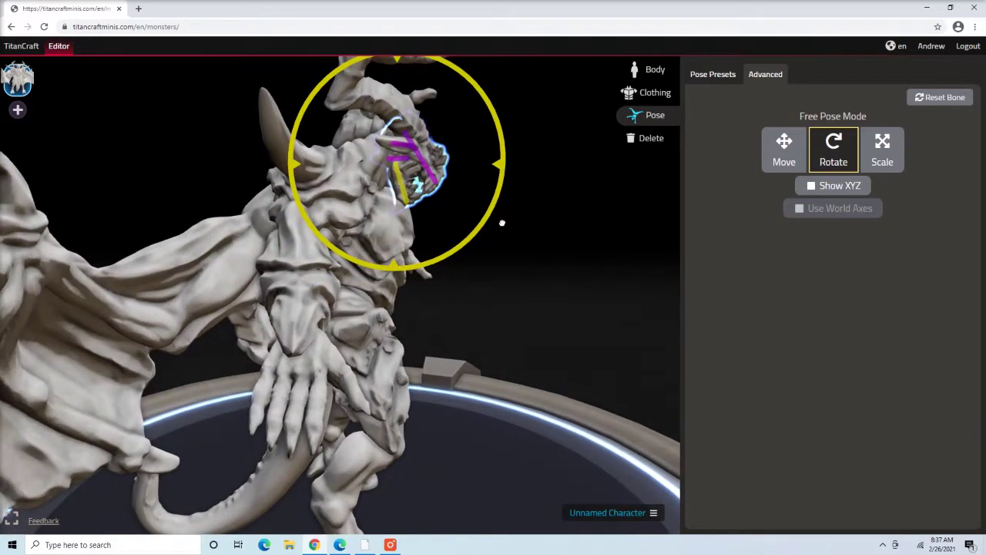
drag(549, 233, 461, 220)
scroll(461, 219, up, 1)
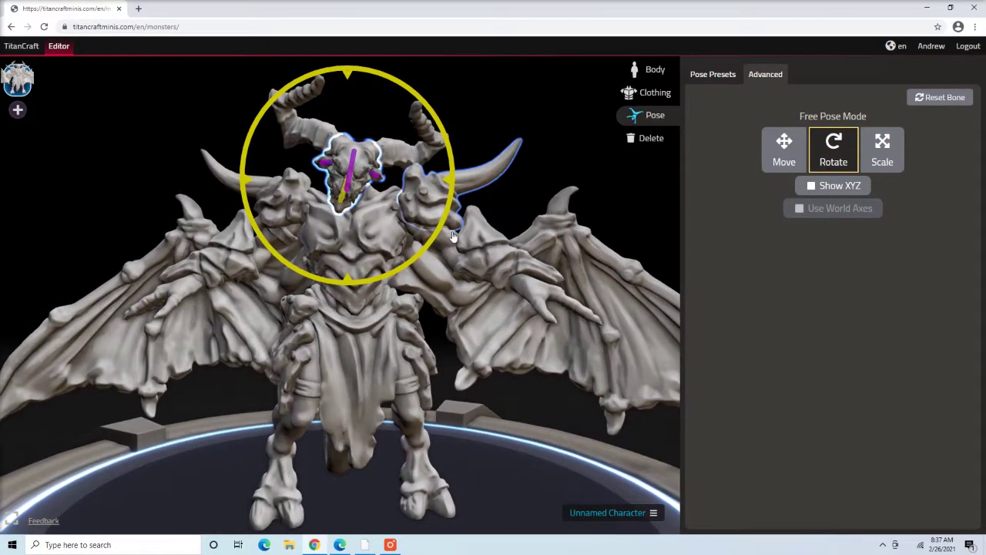
scroll(455, 246, down, 4)
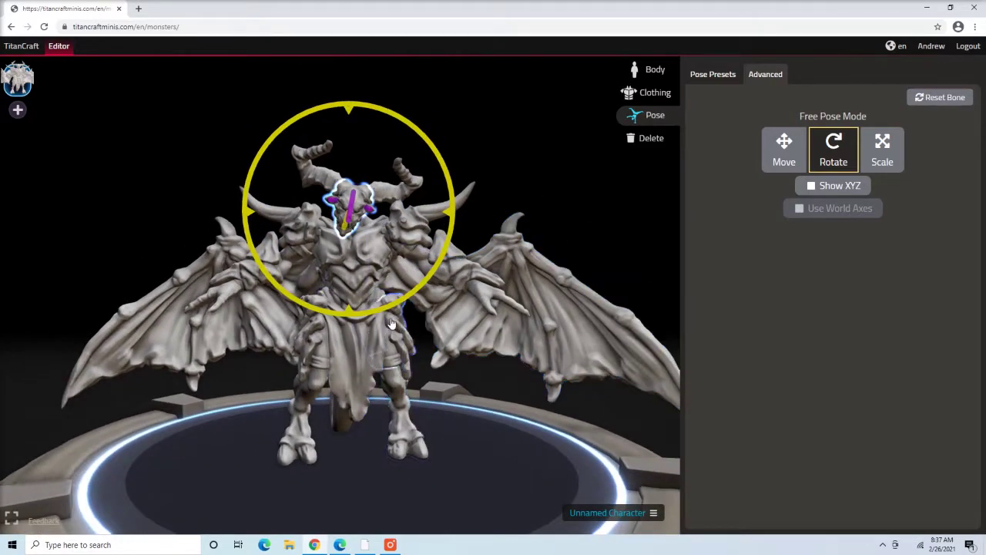
Step: Rotate the inner bone of the monster's left wing downward and raise the next wing segment
click(461, 331)
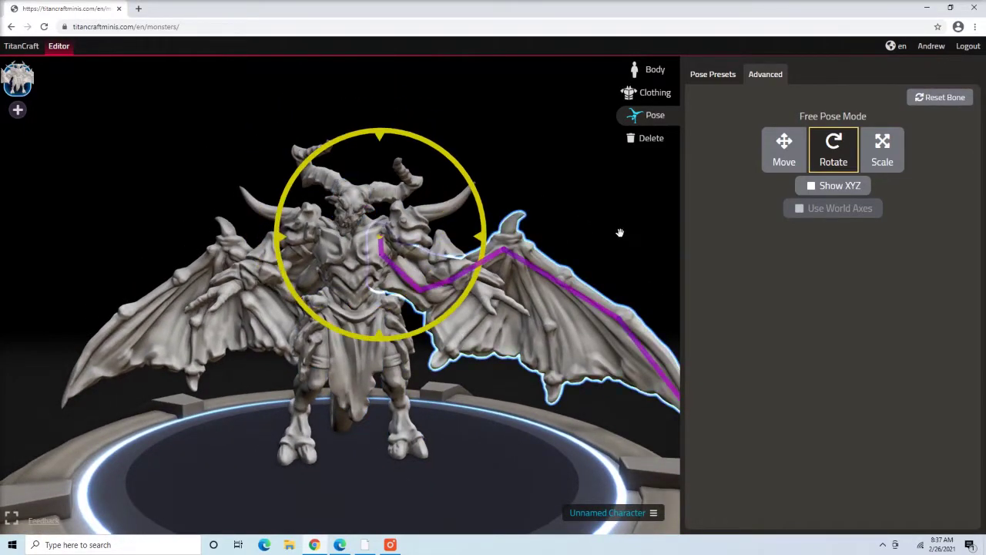
click(399, 279)
drag(473, 212, 485, 247)
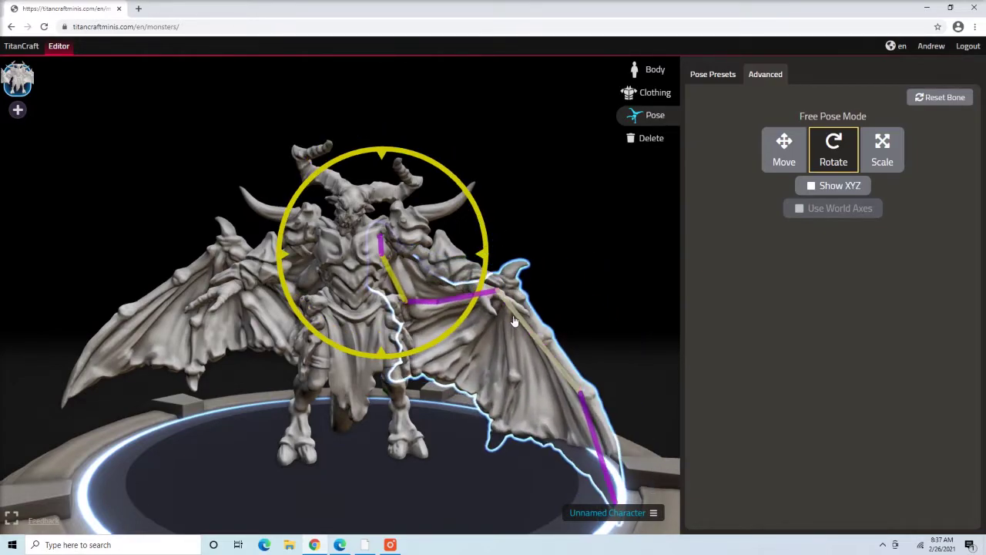
click(467, 300)
drag(541, 297, 515, 248)
Step: Fold the outer segment of the monster's left wing down and inward toward the legs
click(423, 304)
click(522, 270)
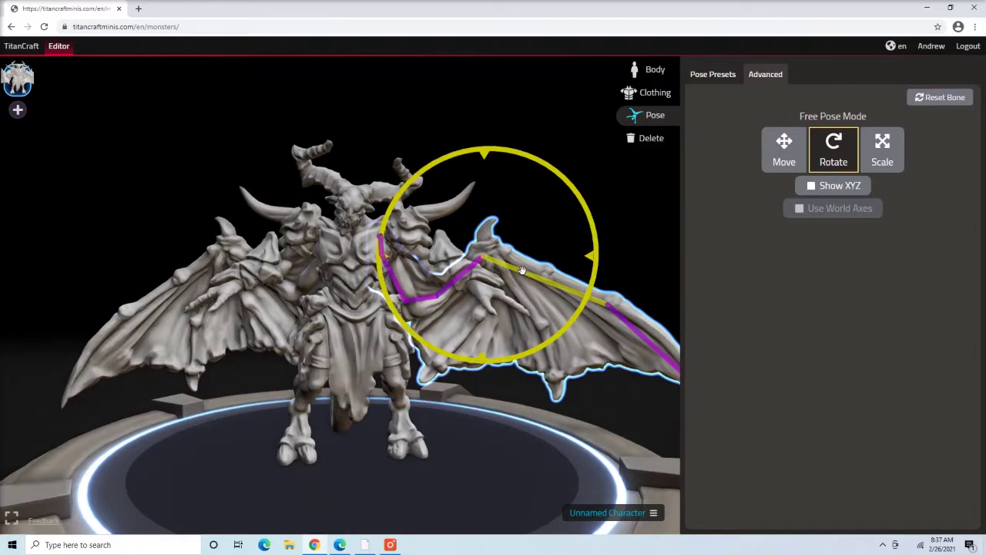
drag(590, 216, 540, 354)
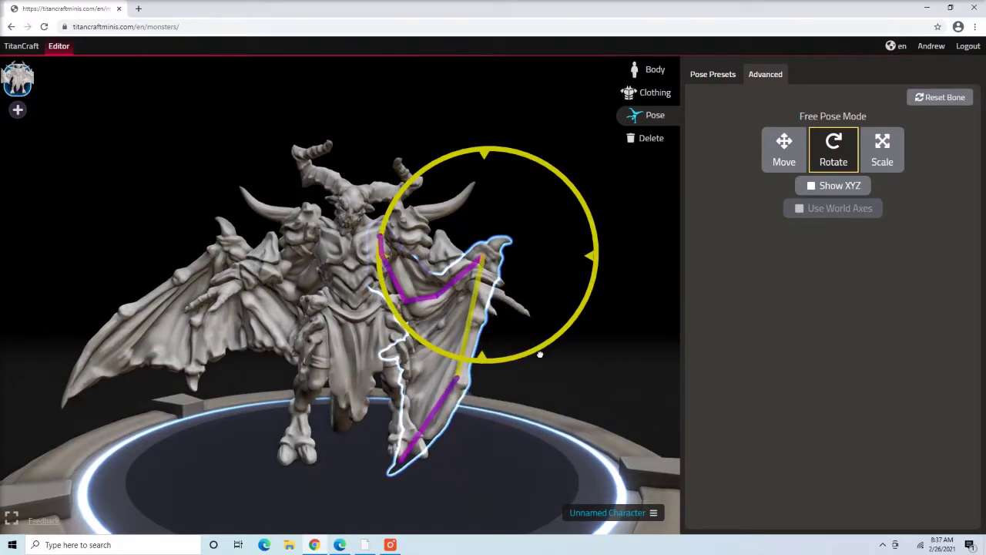
Step: Move the outer segment of the monster's left wing outward and rotate the wing's inner segments to reposition it
click(778, 162)
drag(487, 264, 507, 259)
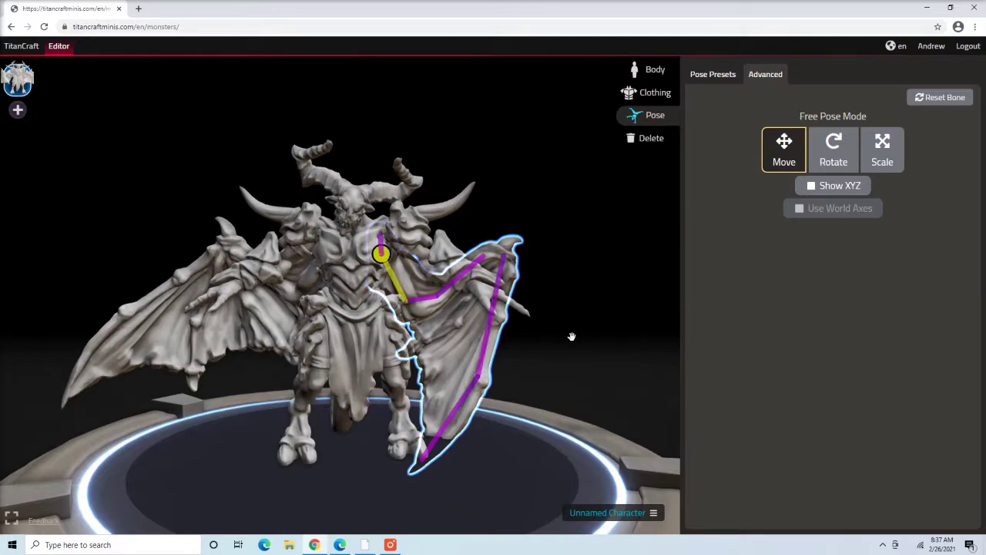
key(r)
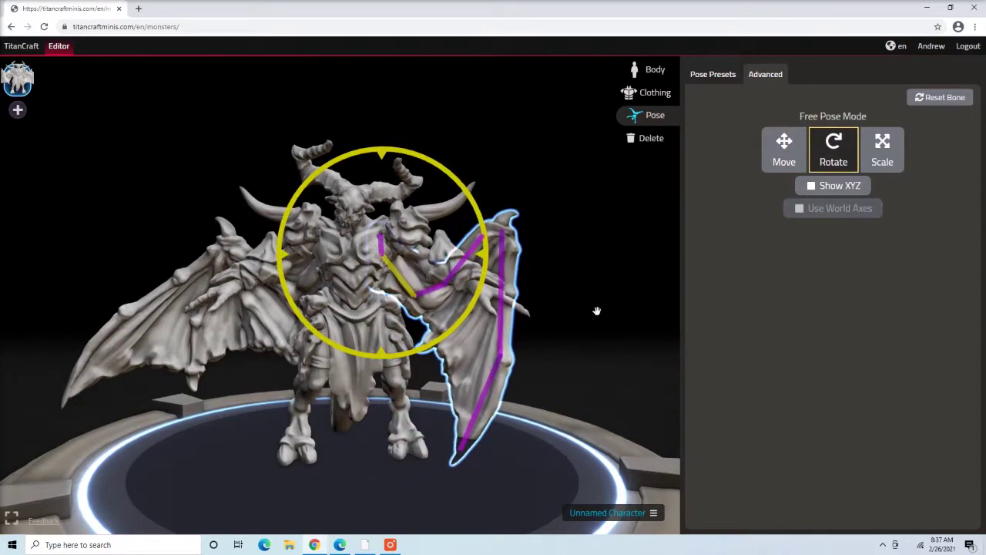
click(451, 291)
drag(451, 291, 612, 318)
Step: Fold the monster's right wing down and closer to the body by rotating its inner, middle and outer segments
click(271, 321)
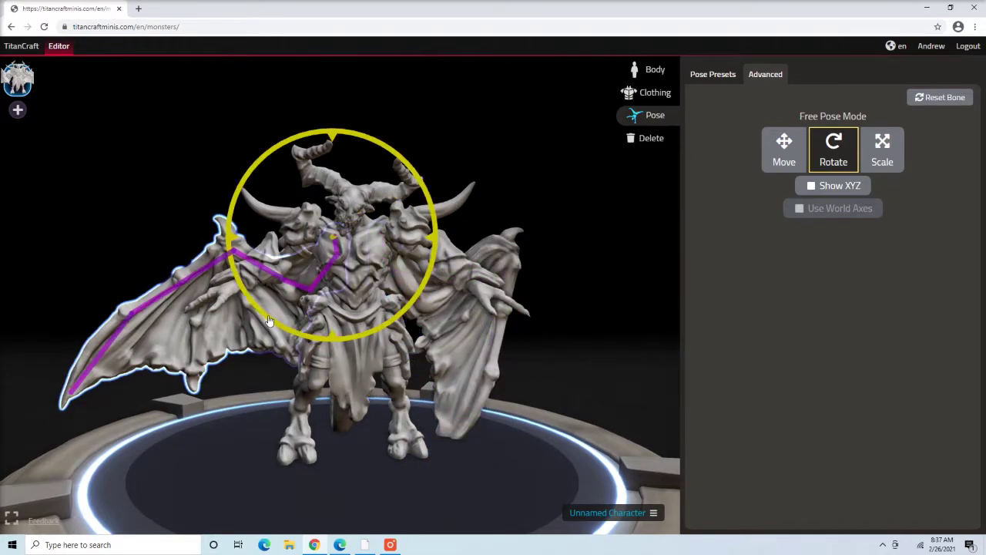
drag(520, 308, 469, 381)
click(303, 267)
drag(303, 267, 241, 260)
click(241, 262)
drag(328, 343, 306, 356)
click(159, 251)
drag(161, 348, 220, 283)
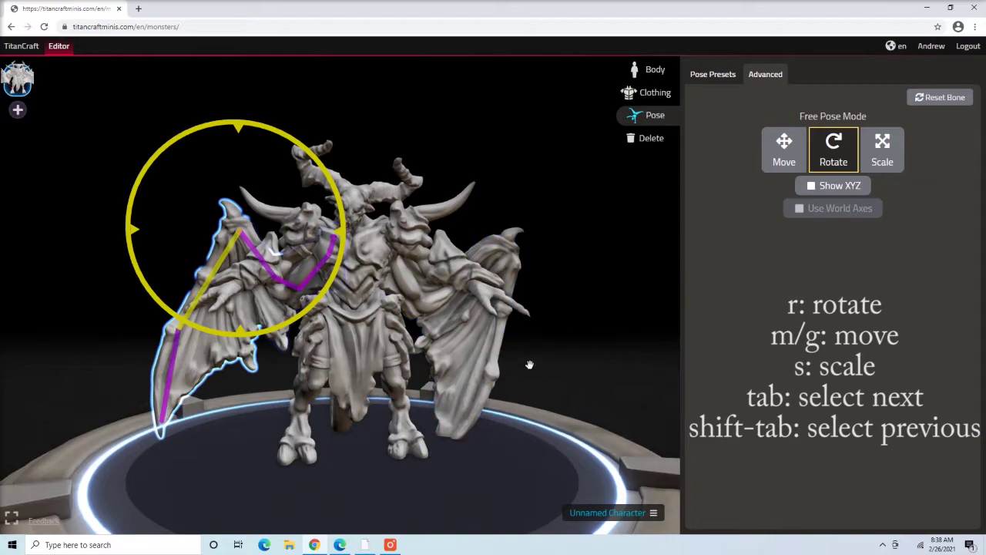
Step: Rotate the monster's right thigh inward and adjust the angle of the lower leg bone above the foot
click(317, 365)
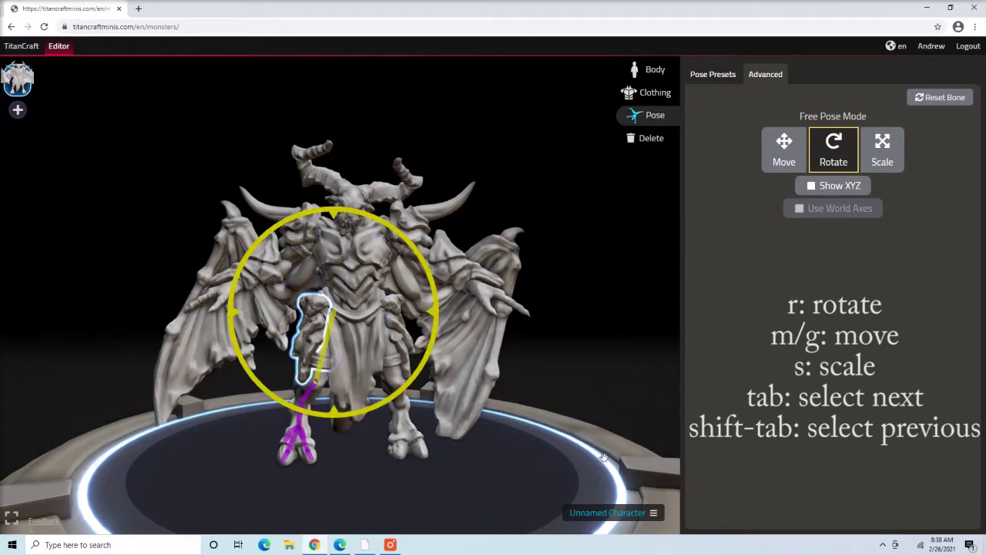
drag(605, 457, 592, 445)
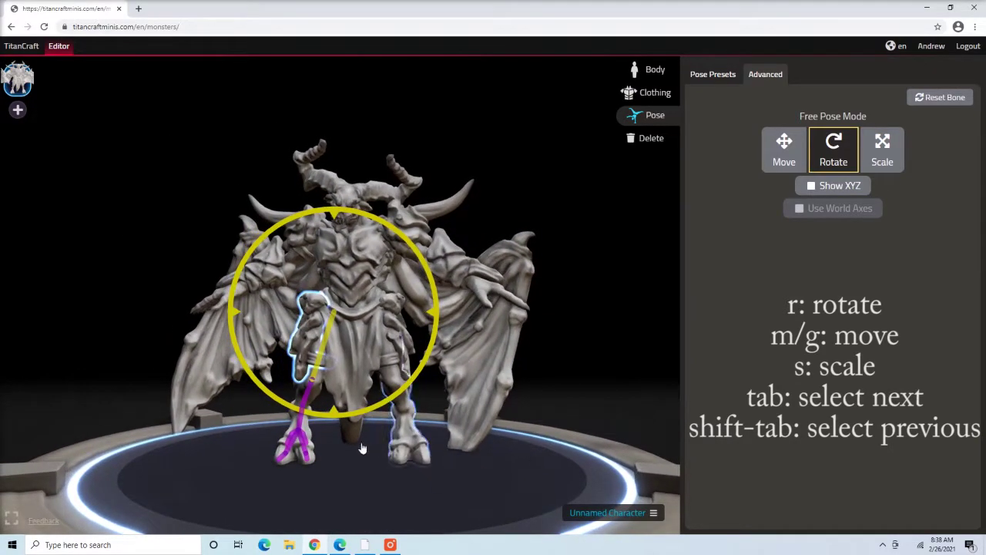
key(r)
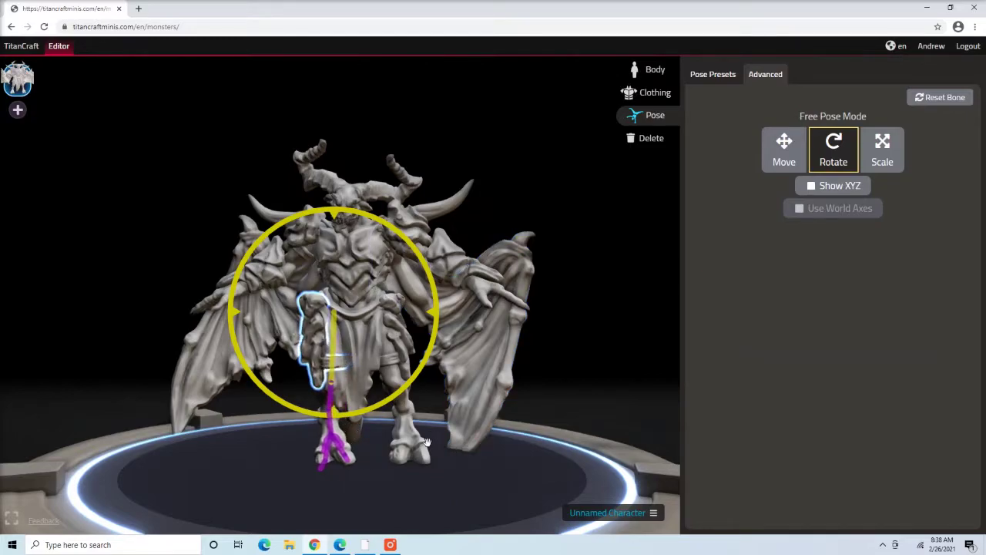
click(323, 434)
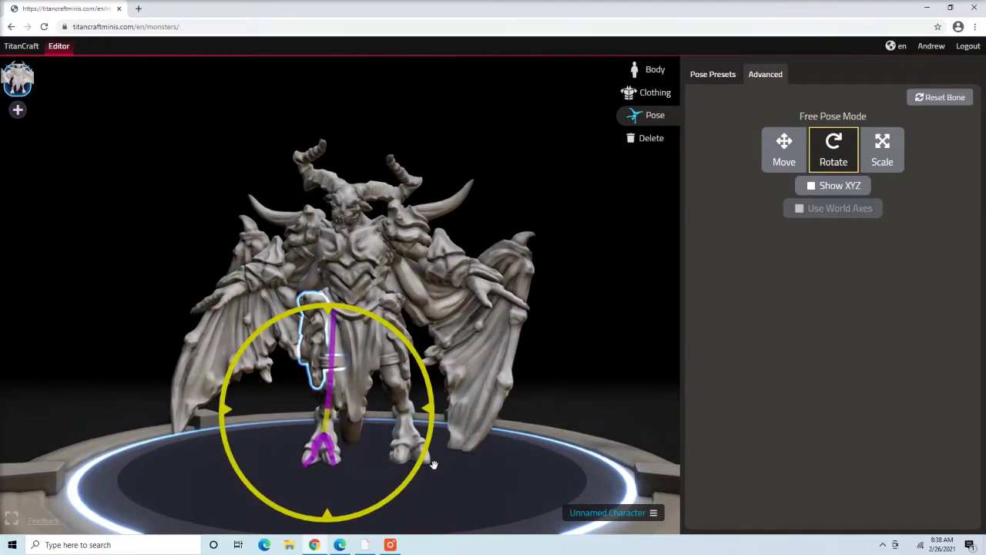
Step: Swing the monster's right thigh forward and rotate its shin, ankle and toe bones into a stepping pose
click(329, 372)
drag(436, 465, 542, 466)
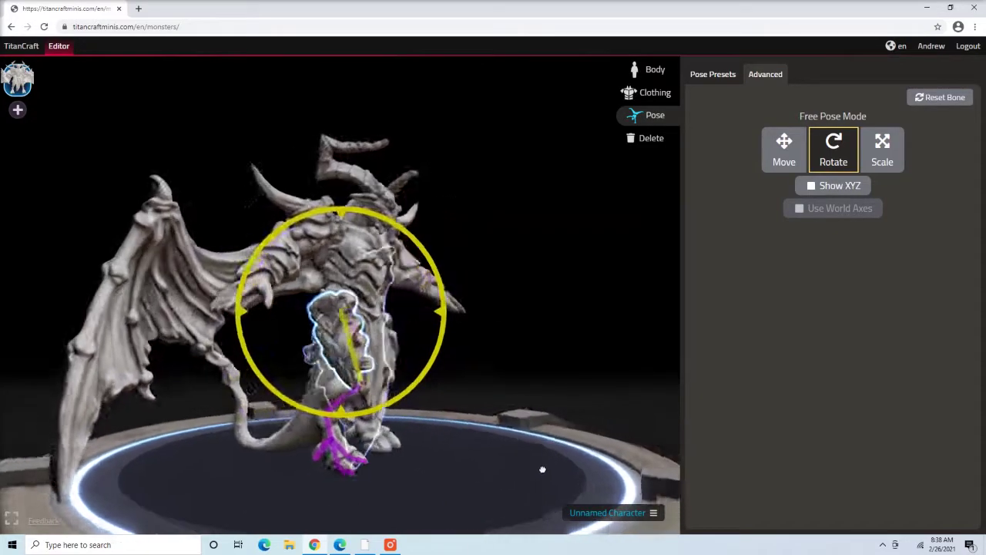
click(384, 394)
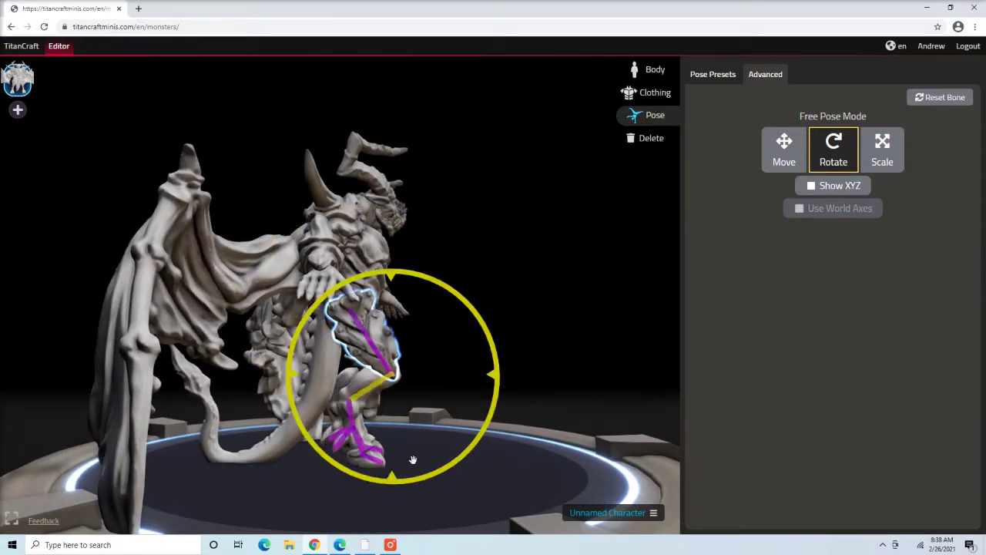
click(353, 424)
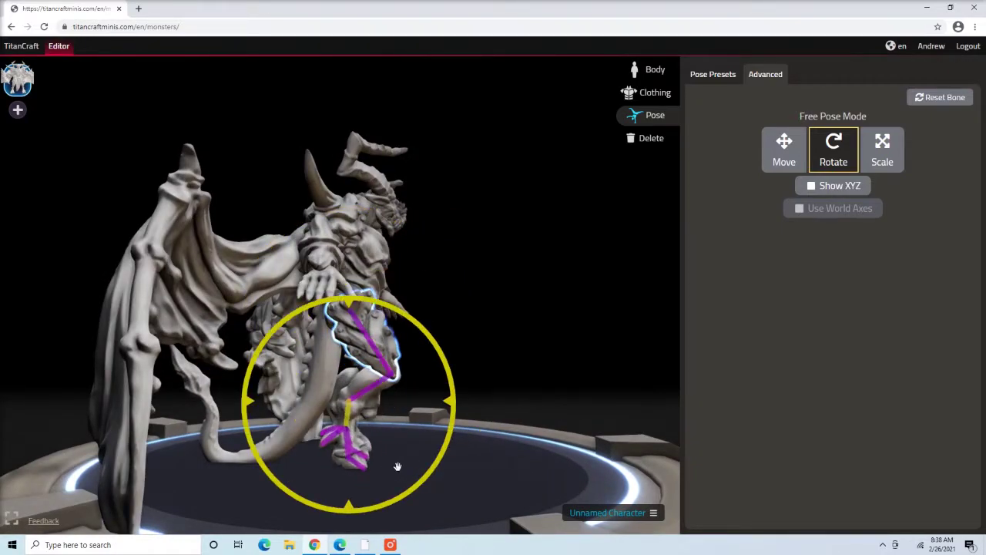
click(355, 468)
drag(552, 463, 438, 433)
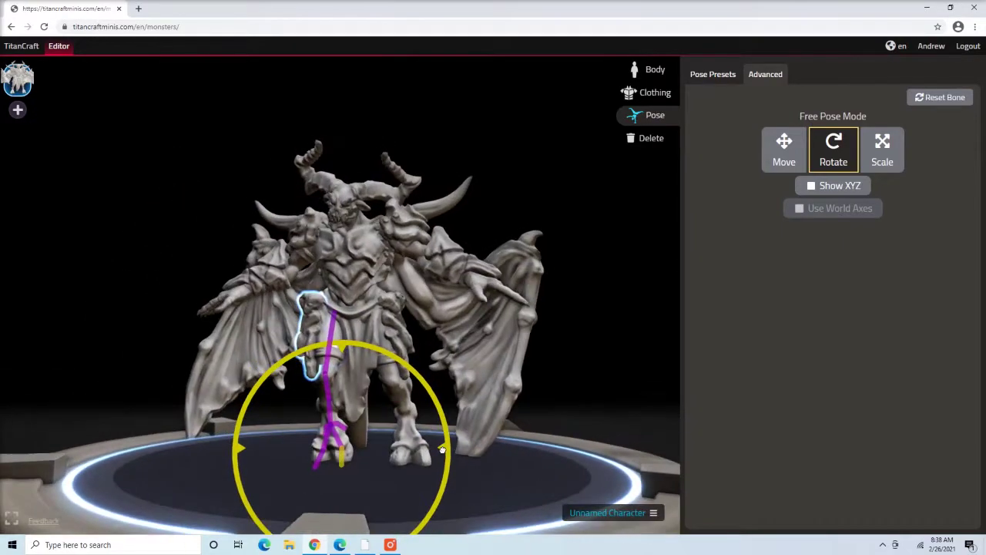
Step: Pose the monster's left leg behind the right one by rotating its thigh and lower leg bones
click(394, 341)
drag(493, 439, 387, 445)
drag(372, 412, 397, 410)
click(370, 432)
drag(485, 431, 585, 416)
Step: Rotate the monster's left upper arm and bend its elbow to raise the forearm to about horizontal
click(413, 284)
drag(462, 316, 508, 332)
scroll(398, 280, up, 3)
click(398, 280)
scroll(504, 334, up, 3)
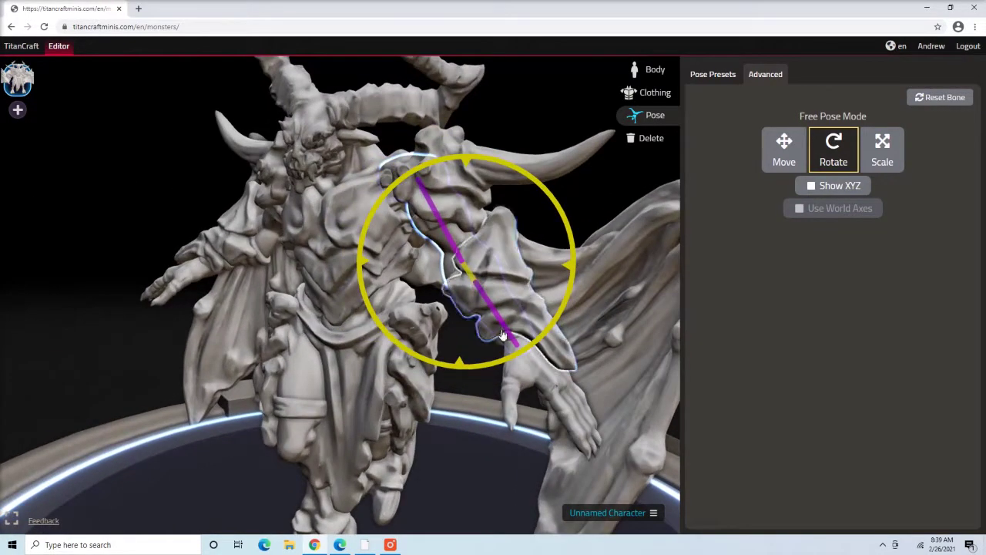
drag(595, 202, 602, 314)
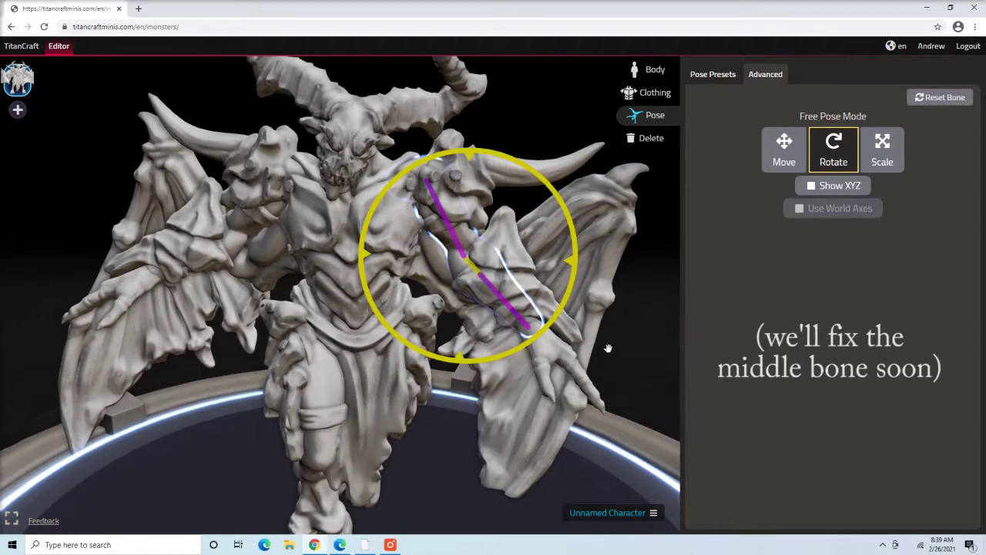
drag(632, 347, 419, 347)
drag(457, 410, 601, 387)
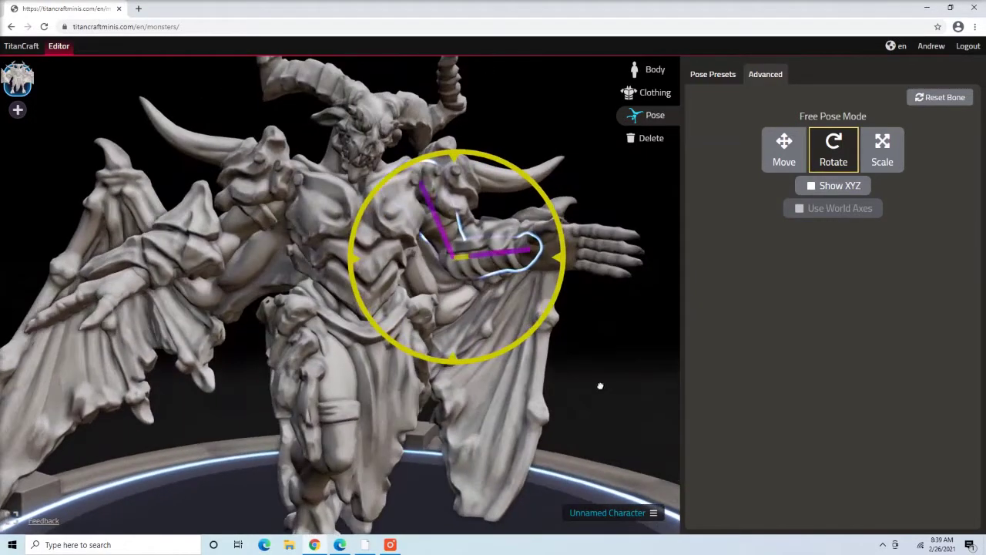
Step: Select the wrist bone of the monster's left arm and display its XYZ rotation axes
click(516, 248)
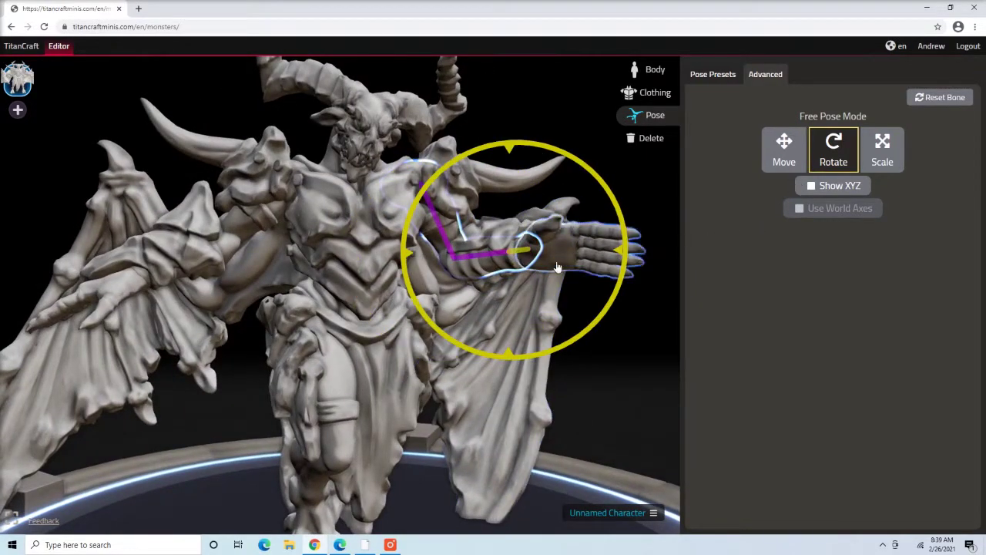
click(836, 188)
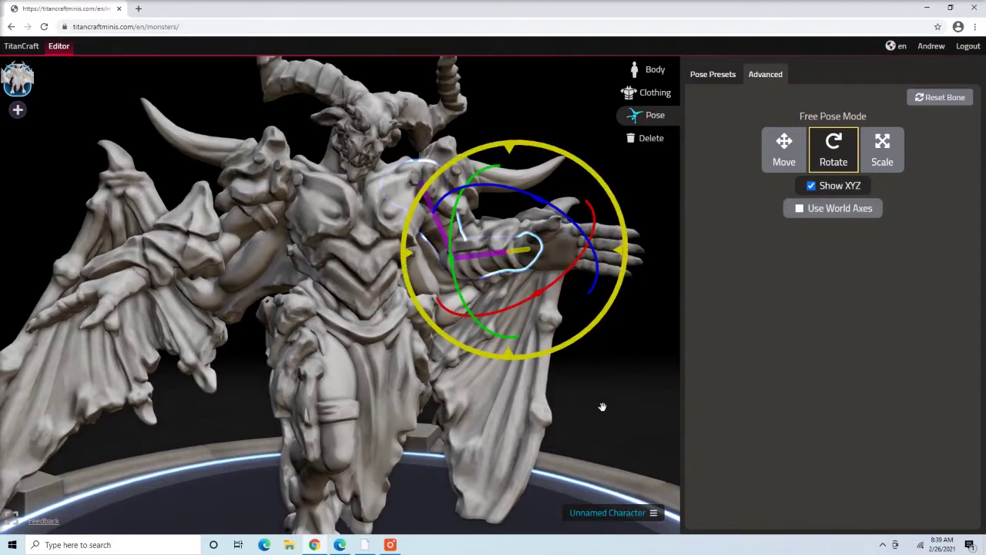
scroll(601, 404, up, 4)
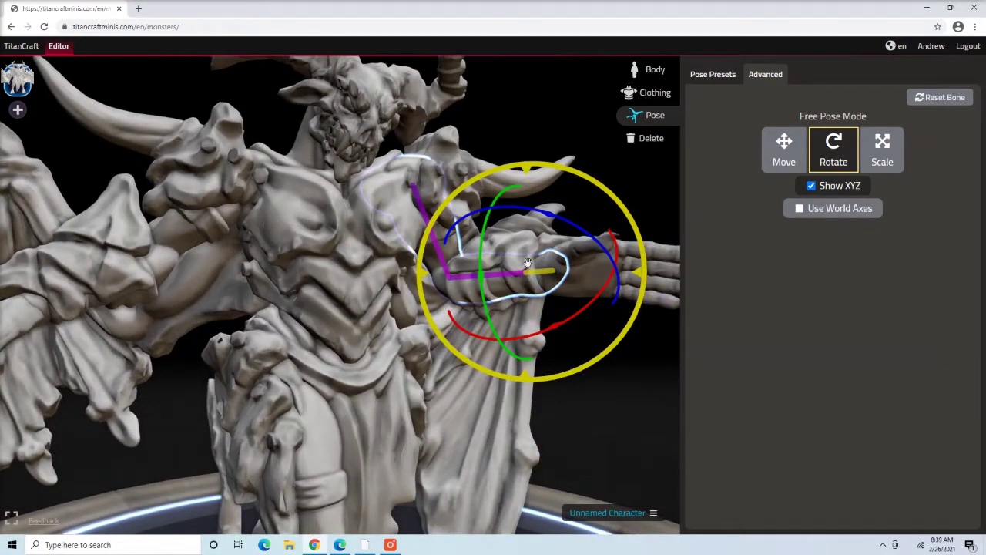
Step: Try twisting the left wrist bone about its green axis and bending it about the red axis, and reset the bone
drag(487, 245, 495, 357)
drag(506, 242, 471, 218)
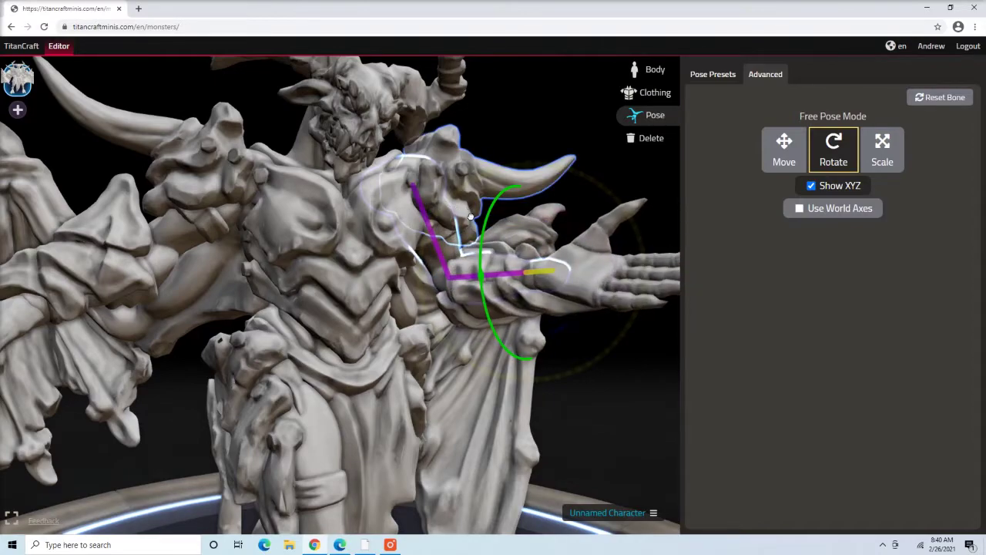
drag(628, 323, 587, 230)
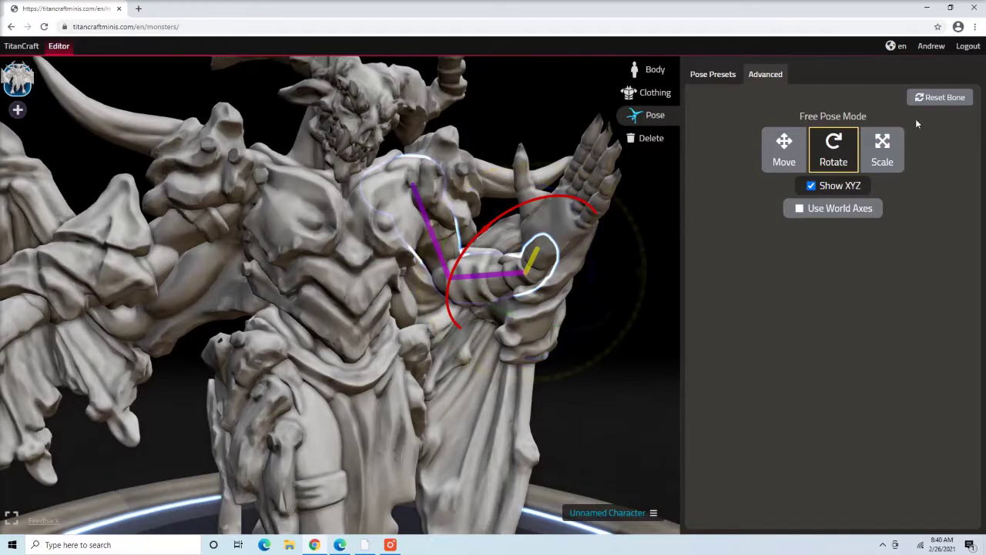
click(940, 97)
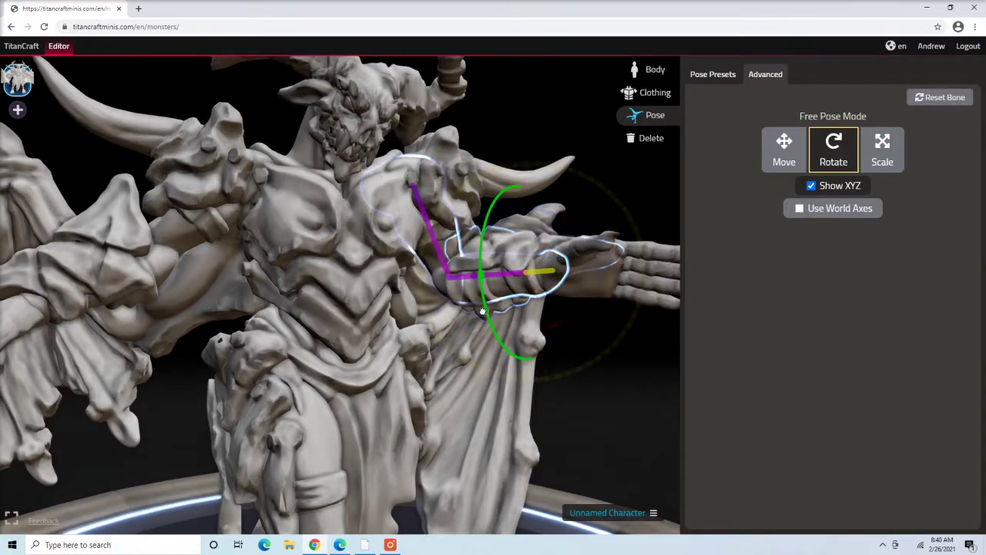
Step: Twist the left wrist to turn the palm upward and tilt the hand bone about its blue axis
mouse_move(566, 400)
mouse_down()
mouse_move(520, 418)
mouse_move(317, 444)
mouse_move(581, 391)
mouse_up()
click(581, 391)
click(516, 293)
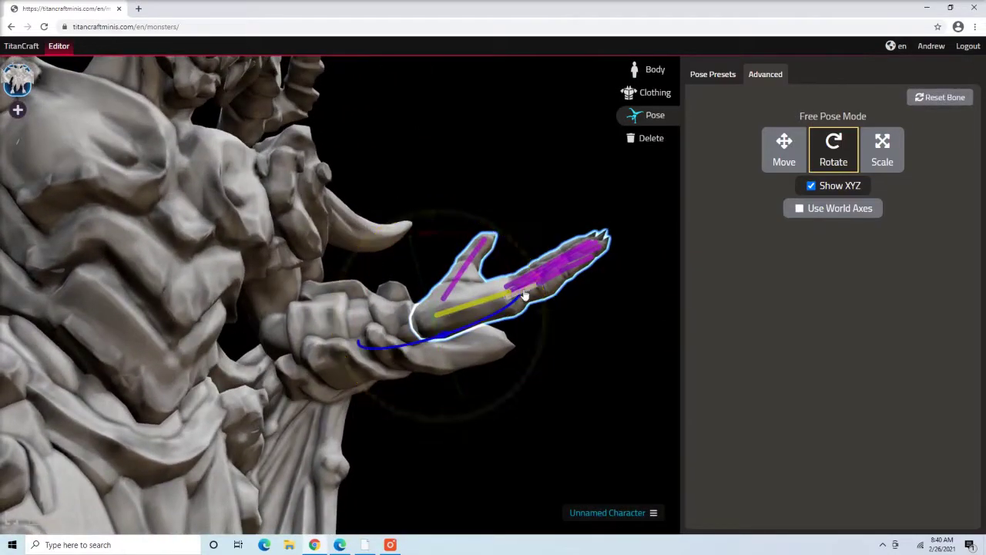
click(524, 297)
Step: Hide the XYZ axes and bend the finger bones of the monster's left hand upward into a clawed gesture
click(811, 185)
drag(665, 331, 557, 279)
click(552, 243)
click(529, 288)
click(539, 288)
click(539, 287)
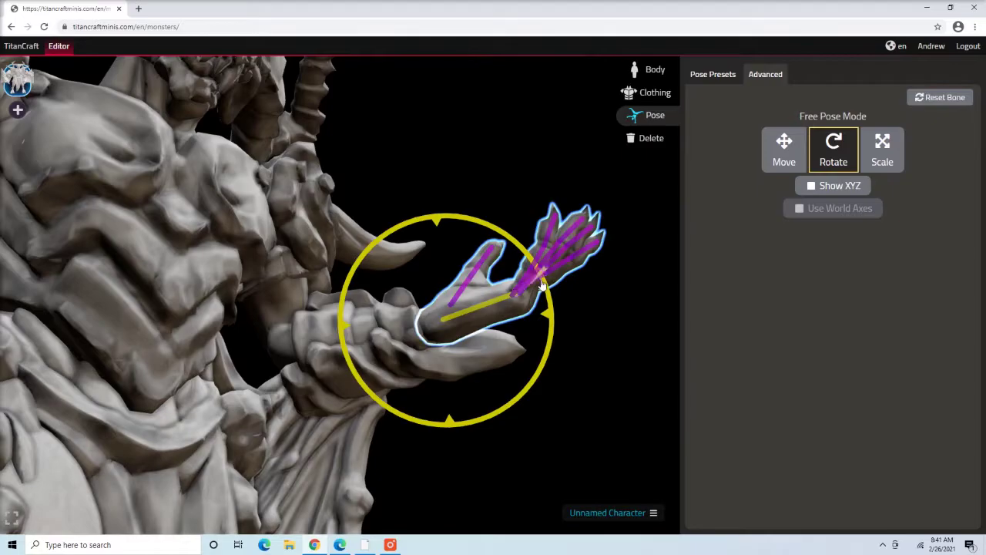
click(539, 279)
click(783, 149)
drag(563, 406, 524, 362)
click(424, 234)
drag(586, 280, 718, 241)
click(631, 300)
drag(631, 299, 535, 380)
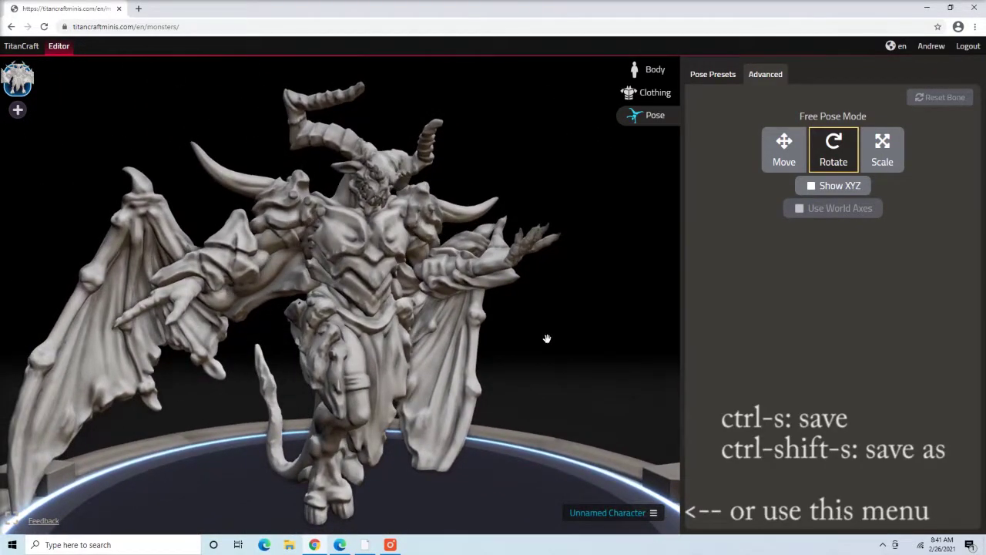
Step: Try to save the character under the name Franco, and save it as Benny instead
key(ctrl+shift+s)
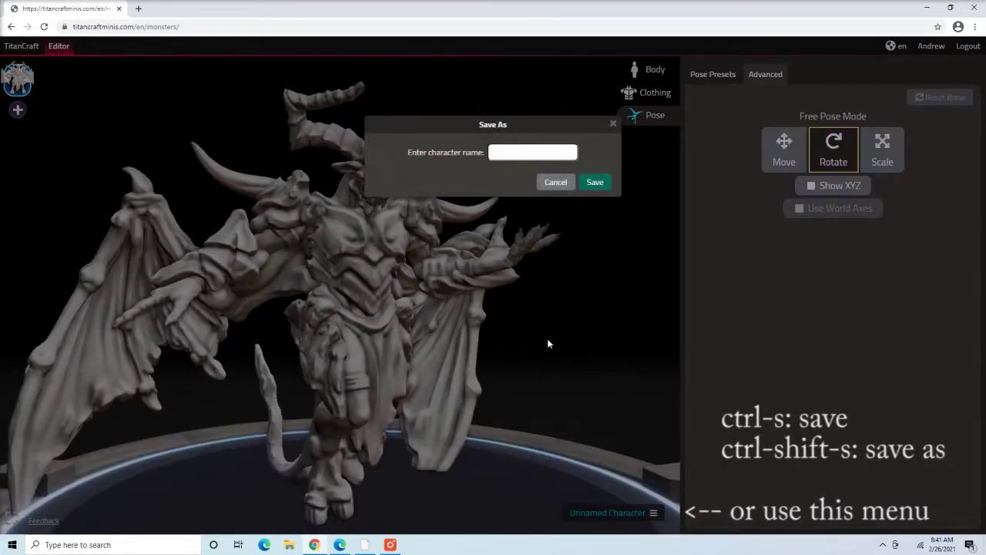
text(Fracn)
key(BackSpace)
key(BackSpace)
text(nco)
key(Return)
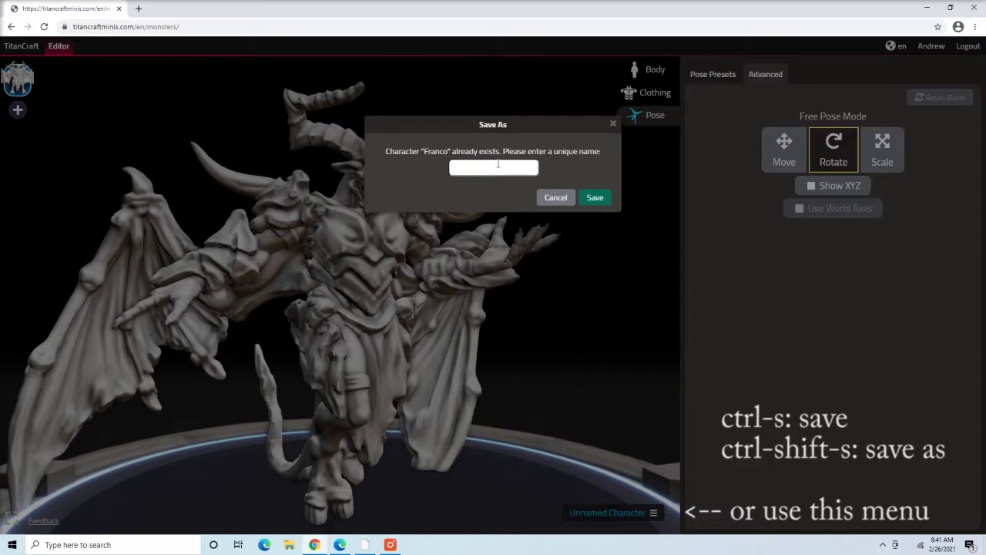
text(Benny)
key(Return)
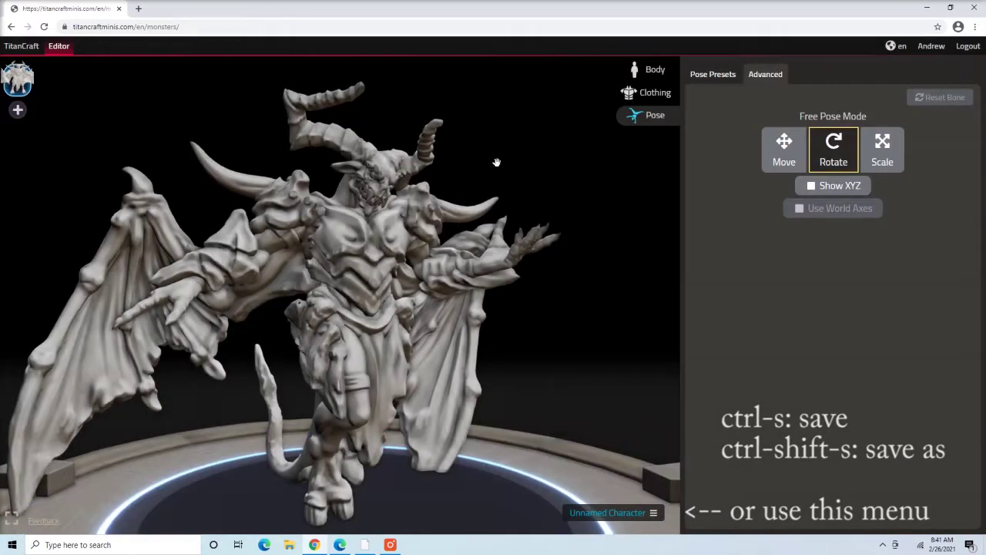
Step: Refine the pose of the monster's left arm by rotating its upper arm and forearm bones
drag(542, 373, 431, 268)
click(432, 268)
click(447, 273)
drag(522, 300, 549, 332)
click(447, 307)
drag(554, 299, 543, 308)
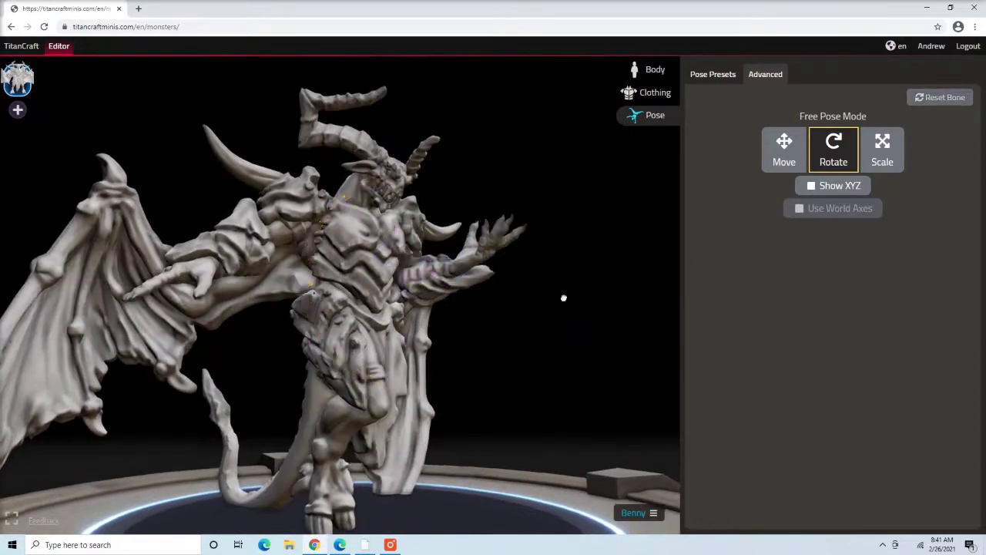
Step: Raise the monster's right arm and twist its wrist bone about the green axis, with the XYZ axes hidden again at the end
click(306, 216)
drag(535, 406, 570, 448)
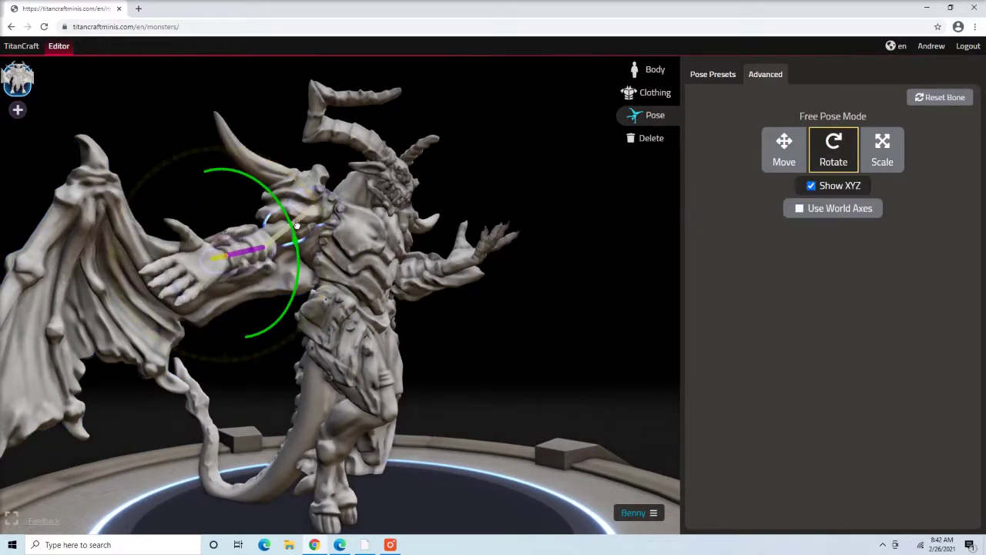
drag(296, 226, 297, 235)
click(813, 185)
Step: Adjust the finger bones of the monster's right hand one by one in a close-up view
drag(508, 227, 223, 432)
scroll(223, 432, up, 5)
right_drag(85, 331, 198, 398)
drag(198, 398, 182, 403)
click(165, 389)
click(152, 369)
click(150, 364)
click(150, 365)
click(215, 391)
click(162, 355)
drag(254, 287, 330, 308)
click(219, 385)
click(165, 351)
click(329, 309)
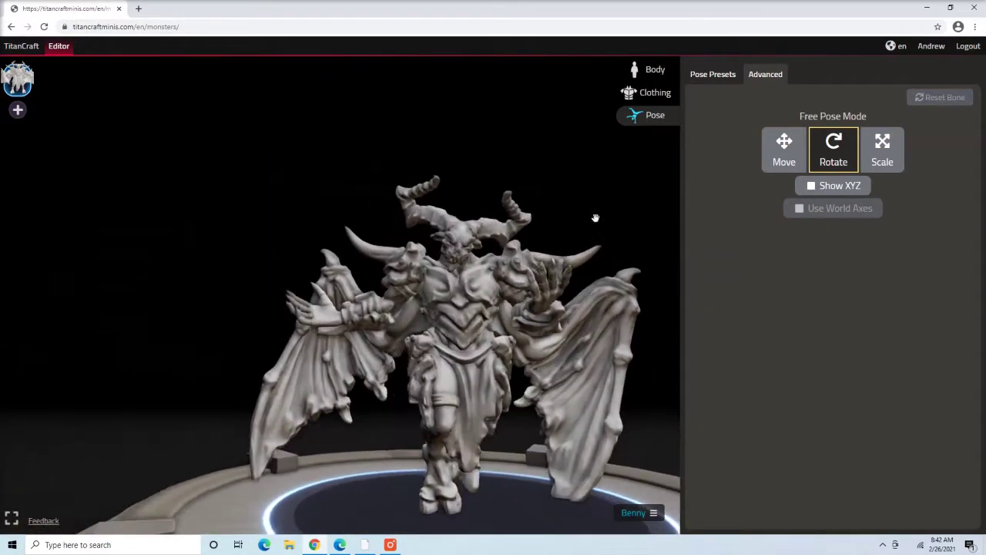
Step: Review the whole pose from several angles and inspect the bones of the monster's right wing
drag(594, 218, 4, 418)
drag(523, 389, 420, 356)
drag(607, 431, 640, 400)
drag(550, 474, 568, 468)
click(501, 387)
drag(598, 434, 593, 422)
scroll(591, 421, down, 4)
click(292, 363)
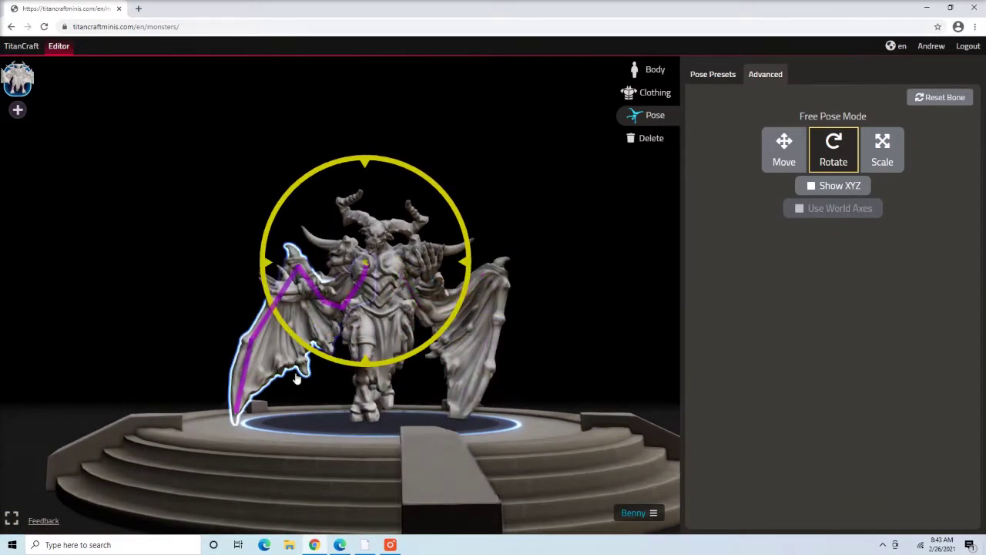
drag(311, 401, 328, 418)
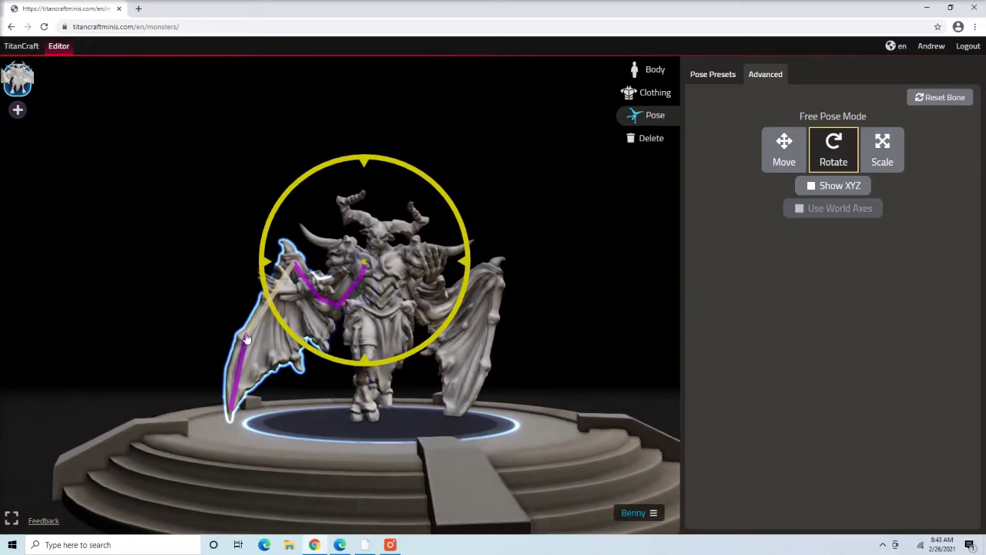
click(241, 355)
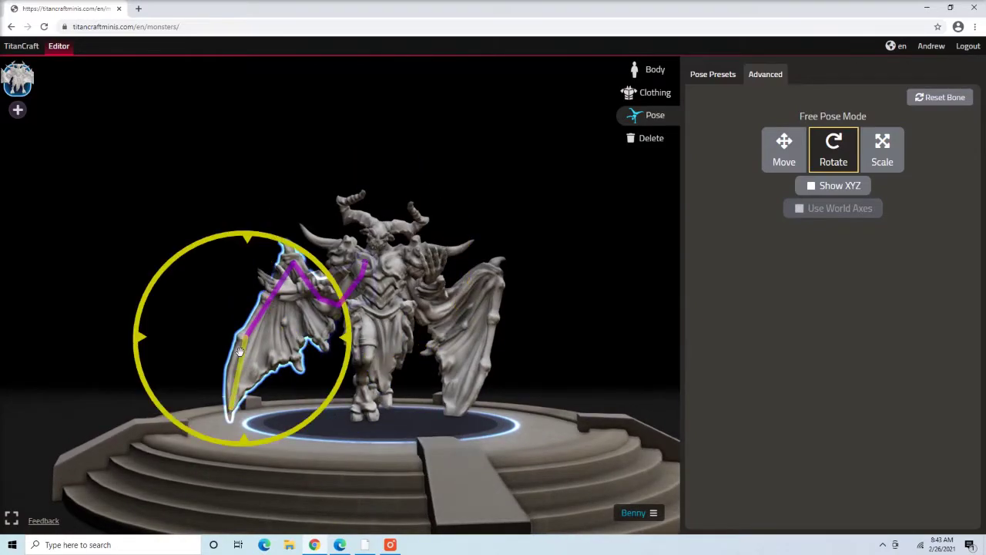
Step: Show the XYZ axes for the torso's root bone and move the whole body upward along the vertical green axis
click(395, 301)
click(785, 151)
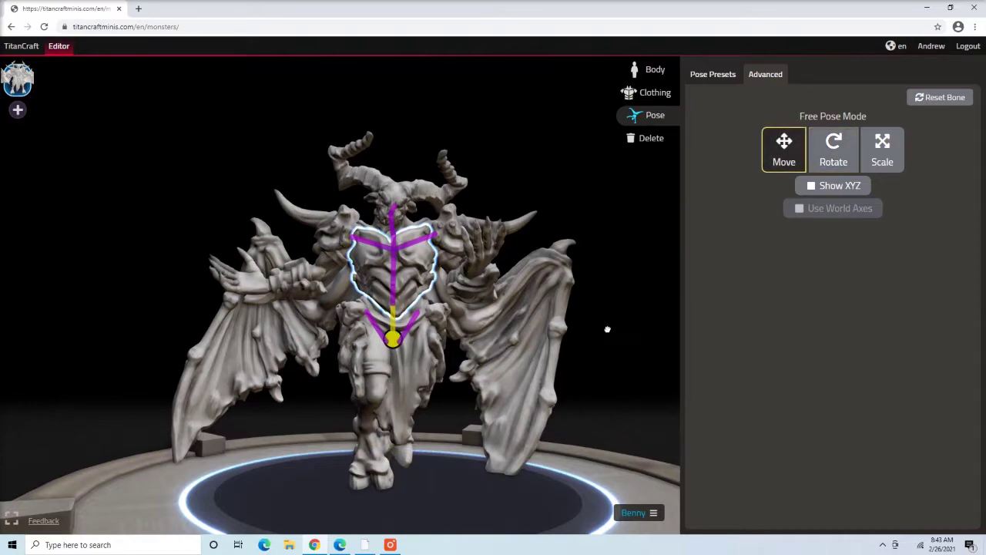
click(607, 329)
click(844, 185)
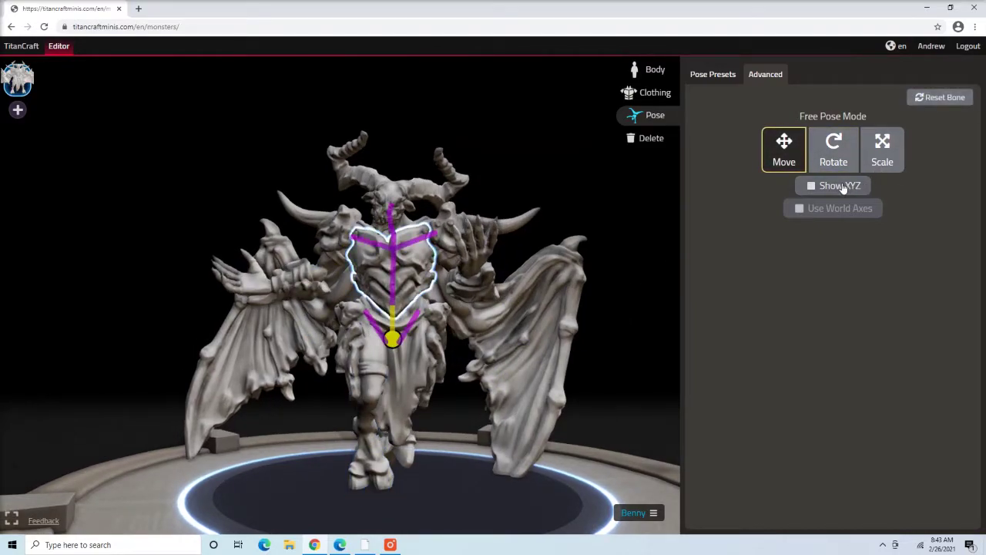
drag(674, 354, 603, 385)
drag(383, 264, 393, 236)
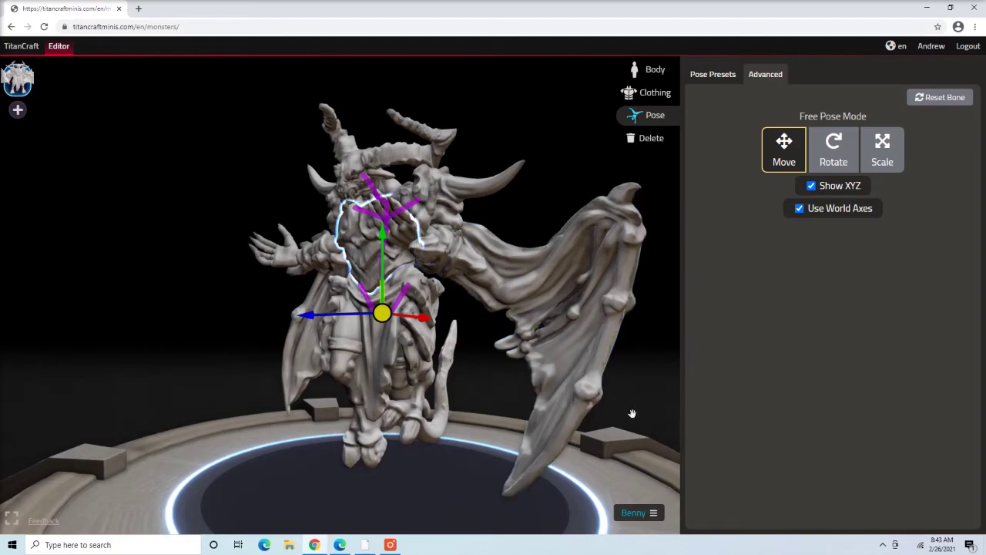
drag(632, 411, 684, 400)
drag(538, 416, 606, 438)
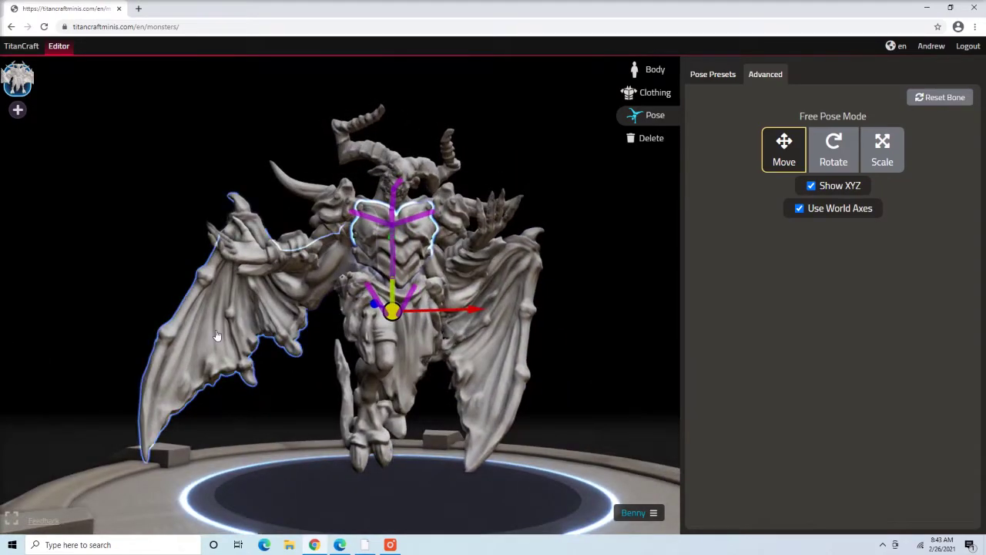
Step: Hide the XYZ axes, then adjust the outermost bone of the monster's right wing and scale it up to lengthen the wing tip
click(238, 322)
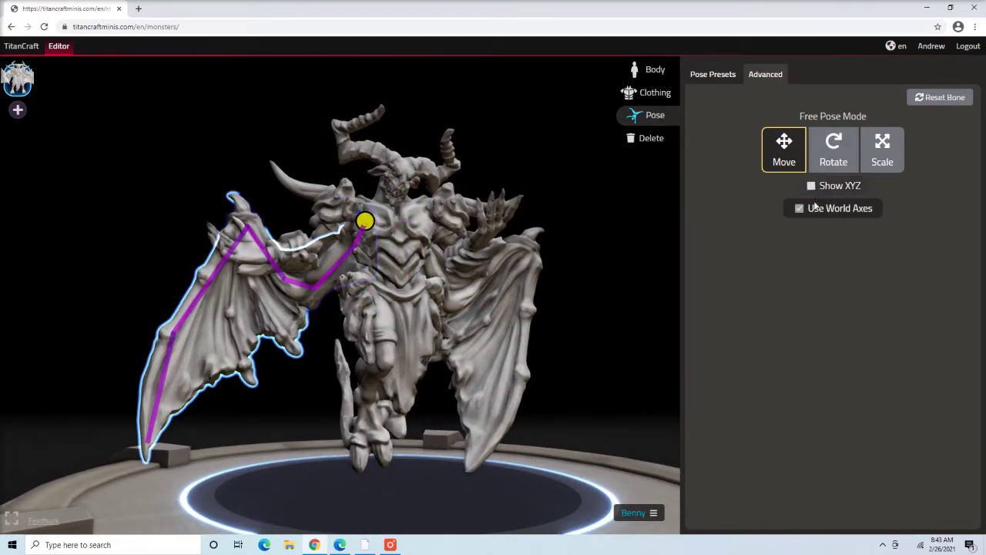
click(834, 150)
drag(278, 449, 370, 431)
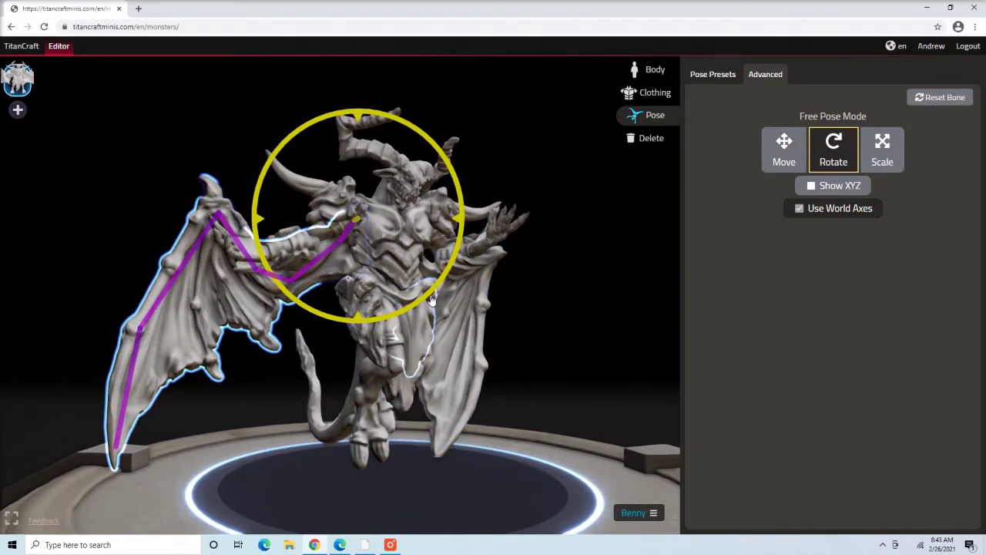
click(182, 268)
drag(269, 311, 200, 336)
drag(144, 366, 135, 368)
drag(544, 326, 549, 277)
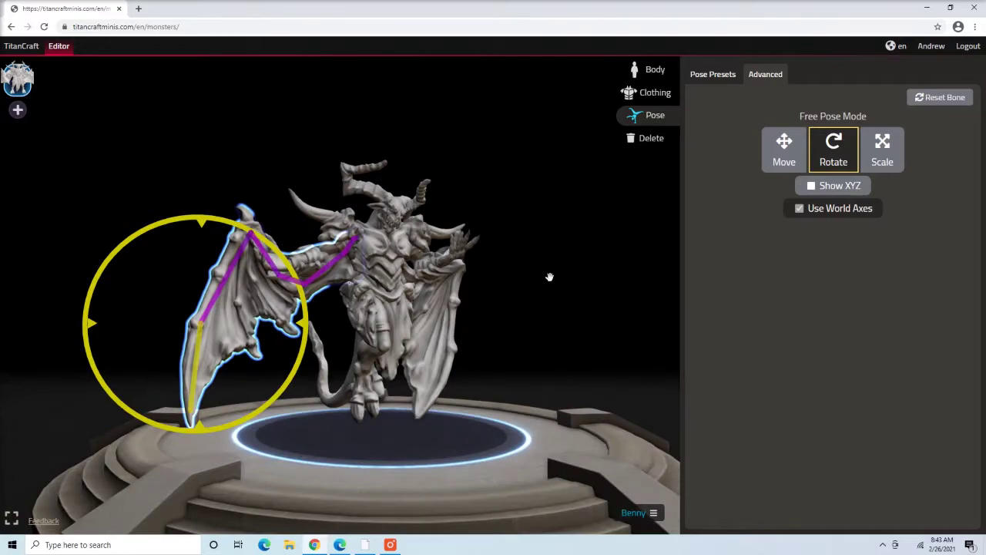
key(s)
drag(524, 434, 545, 469)
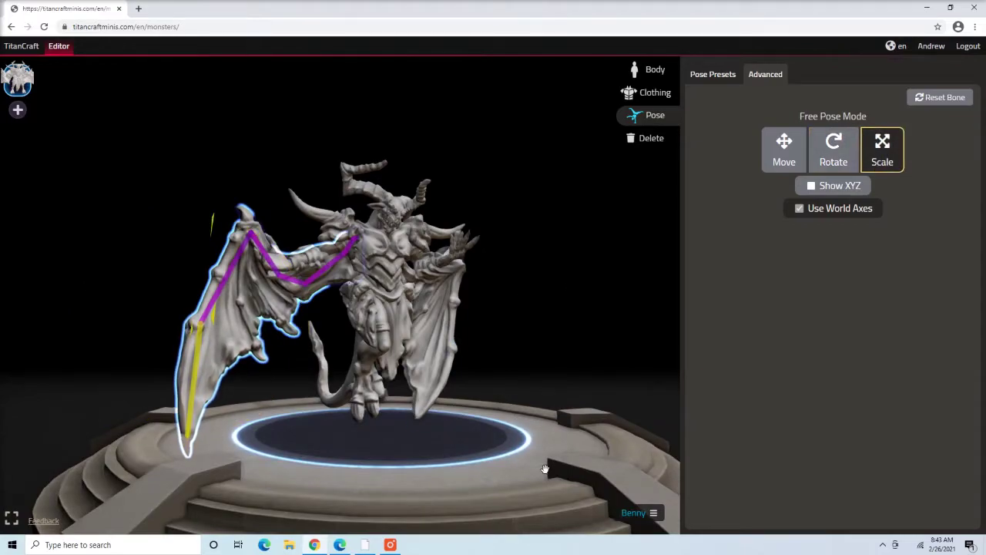
mouse_move(527, 367)
mouse_down()
mouse_move(475, 365)
mouse_move(525, 364)
mouse_up()
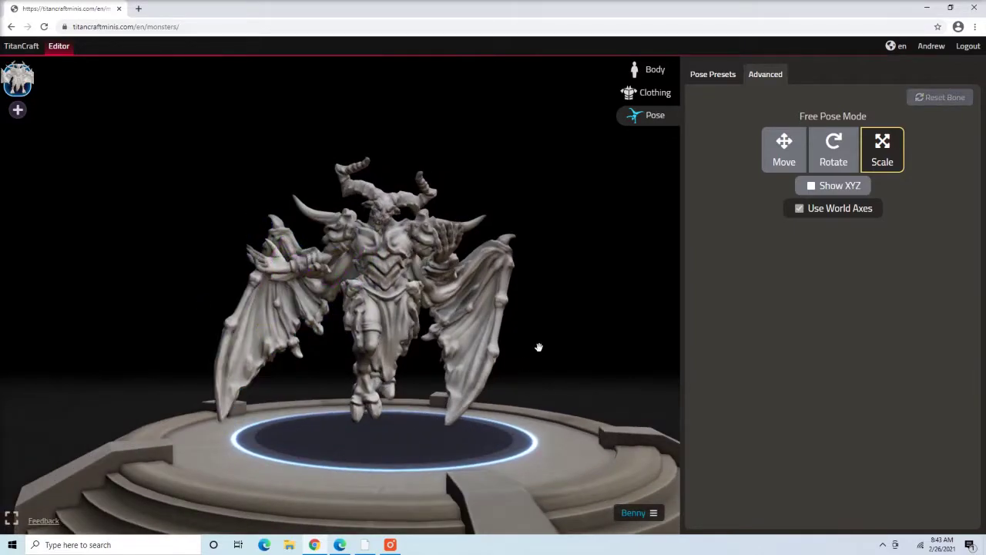
Step: Examine the raised monster's pose from the front, the side and behind
scroll(532, 329, up, 1)
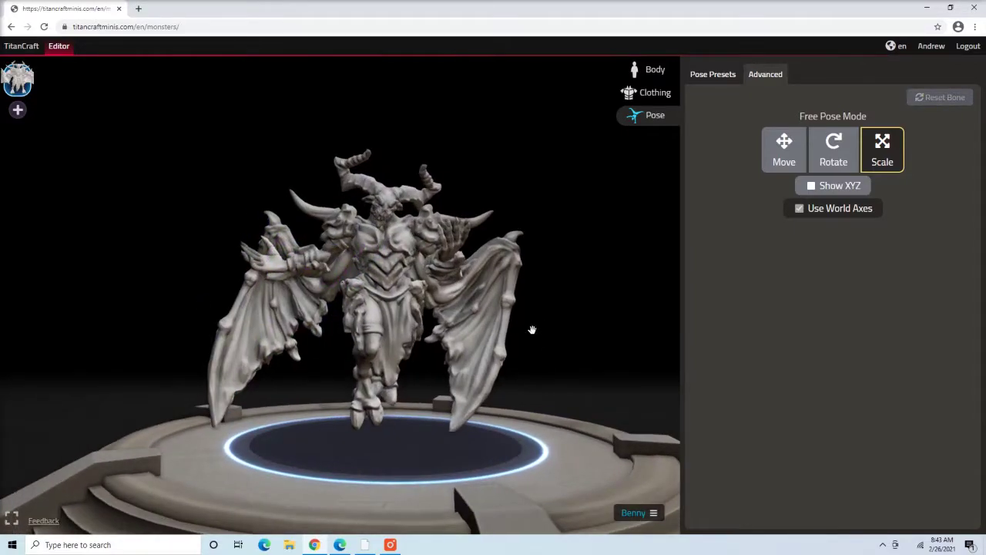
drag(533, 350, 563, 409)
scroll(496, 426, up, 2)
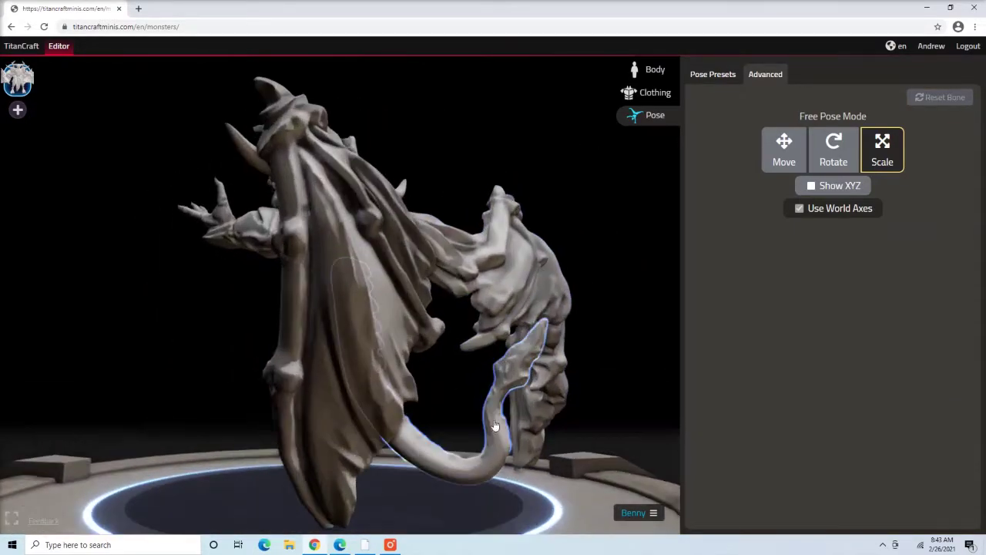
drag(419, 442, 596, 407)
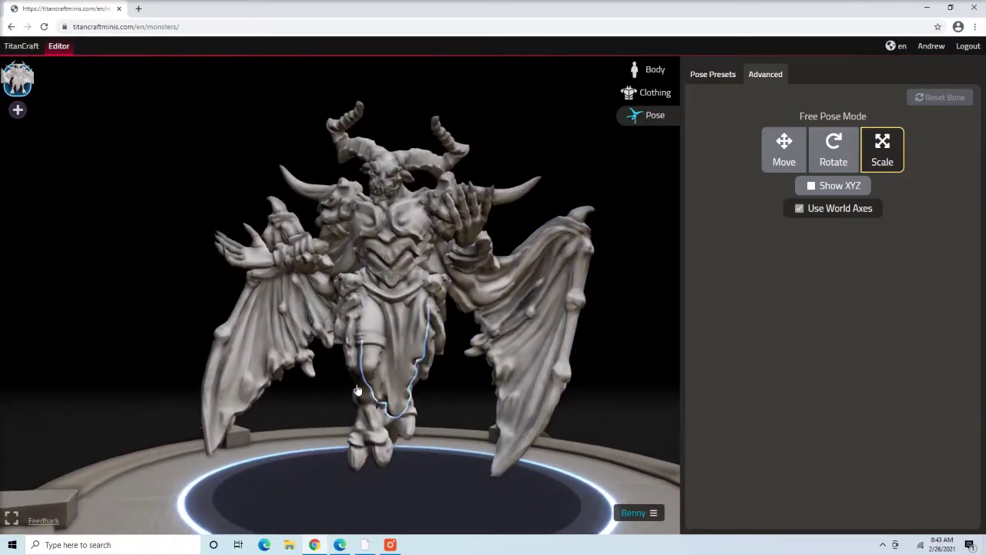
Step: Inspect the tail from behind, going through its upper bones one after another
drag(352, 408, 409, 381)
click(331, 368)
drag(331, 367, 525, 418)
drag(405, 365, 432, 466)
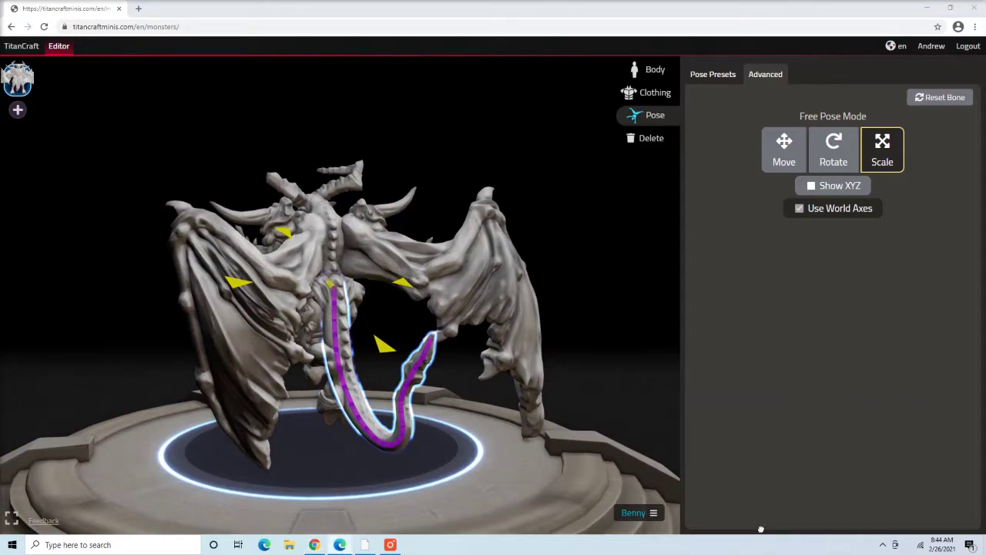
drag(467, 442, 566, 303)
scroll(562, 312, up, 3)
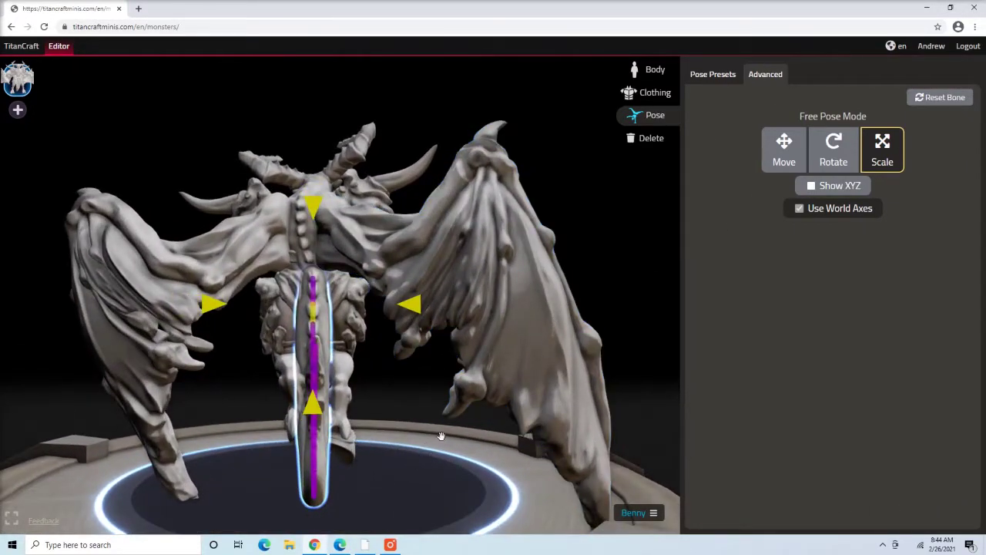
drag(424, 455, 421, 398)
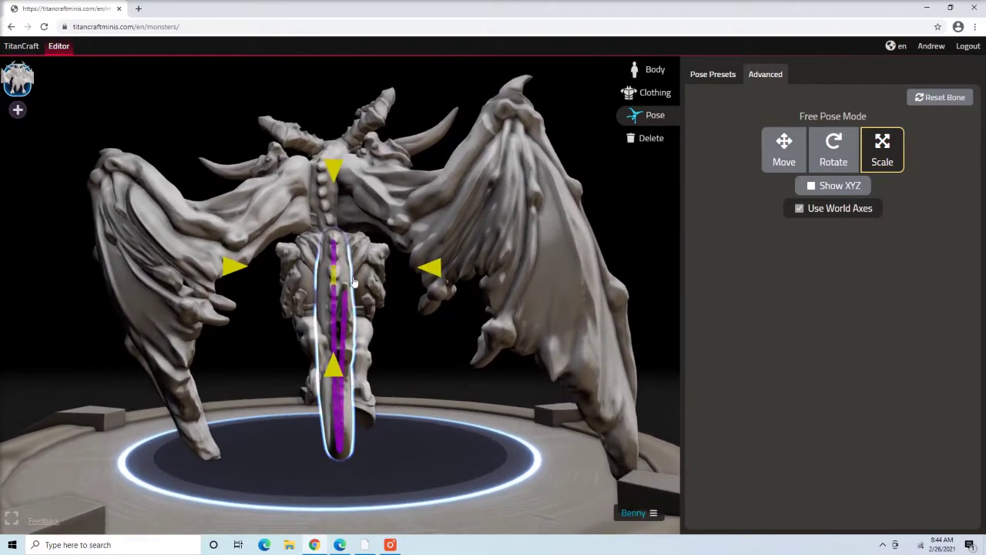
drag(420, 407, 346, 243)
Step: Rotate the upper and middle bones of the tail, working down towards its bend
key(r)
drag(376, 344, 450, 470)
drag(449, 471, 407, 360)
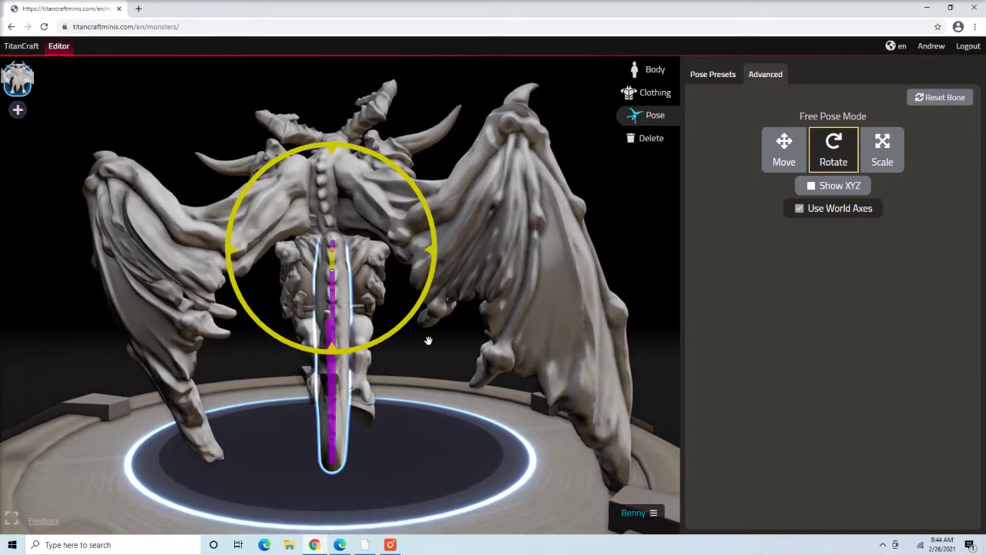
drag(423, 371, 420, 373)
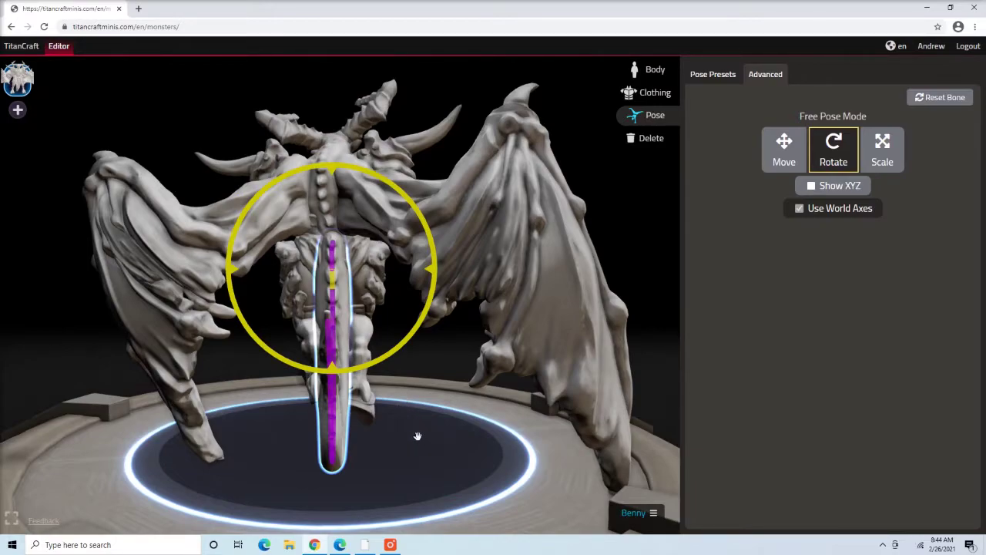
click(326, 312)
click(380, 414)
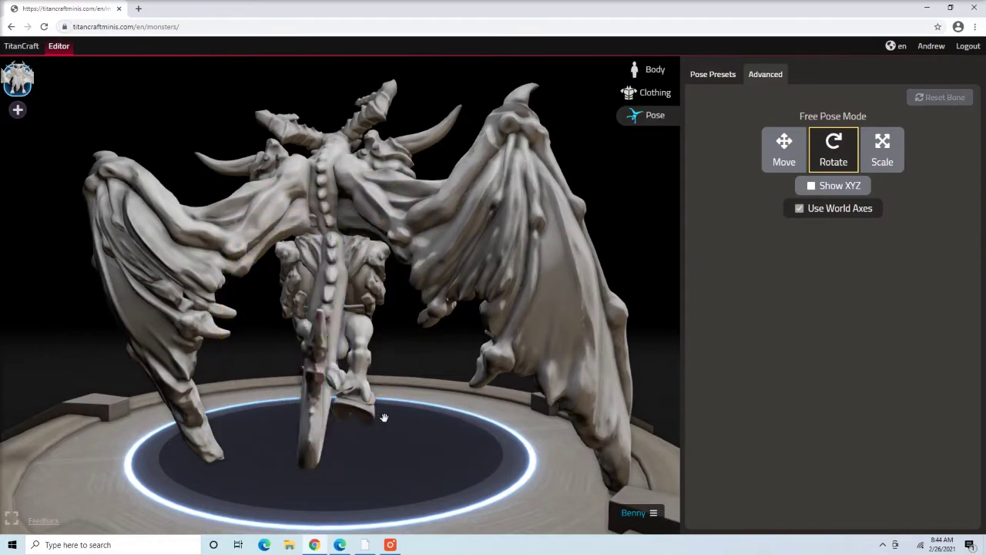
click(326, 352)
click(344, 399)
mouse_move(463, 455)
mouse_down()
mouse_move(468, 432)
mouse_move(452, 468)
mouse_up()
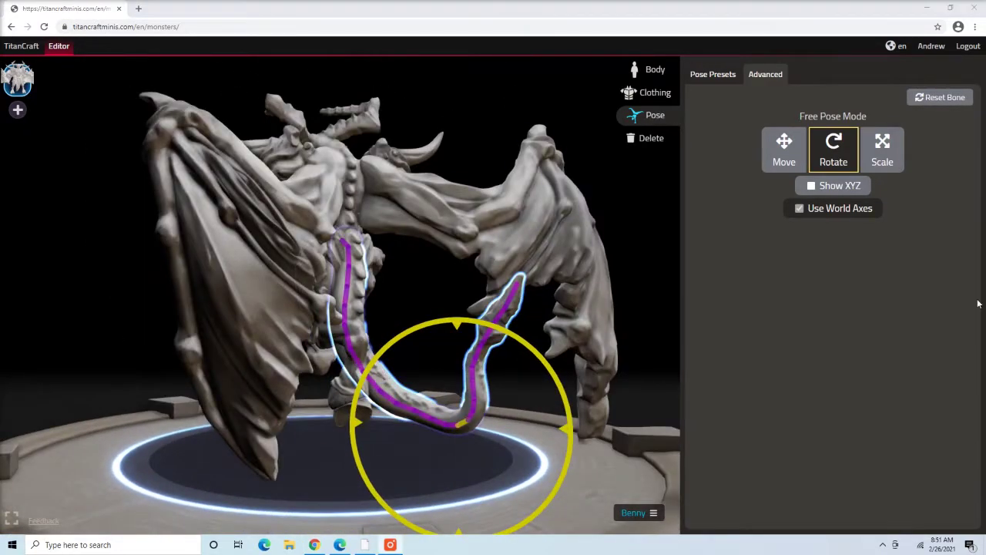
Step: Rotate the lower tail bones so the tail curls beneath the feet and rests on the platform
drag(539, 416, 498, 418)
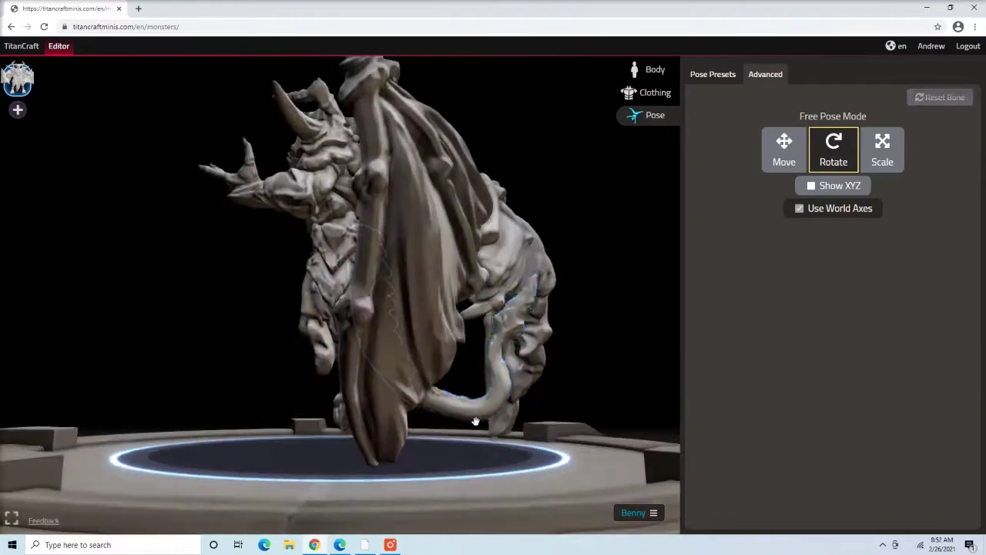
click(434, 414)
drag(521, 370, 462, 422)
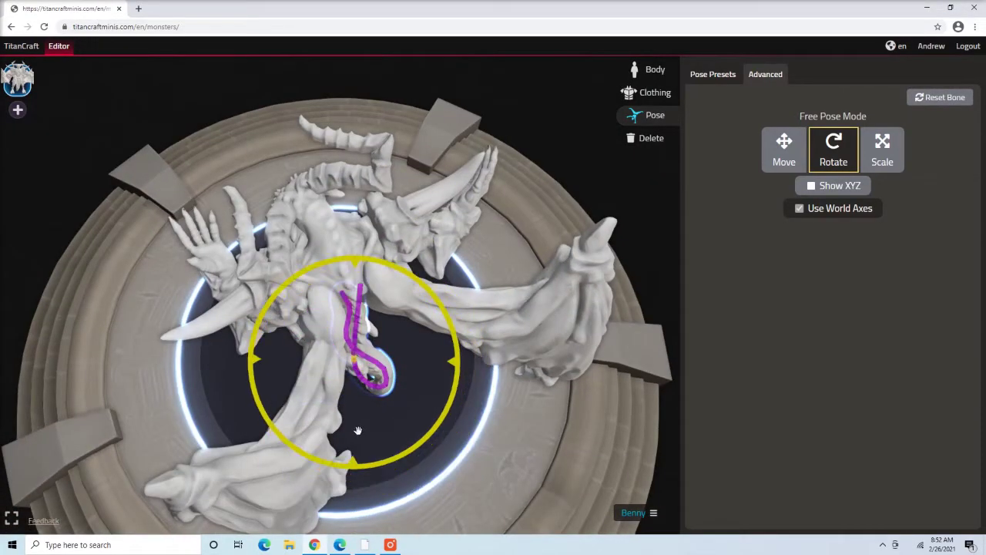
drag(359, 348, 475, 421)
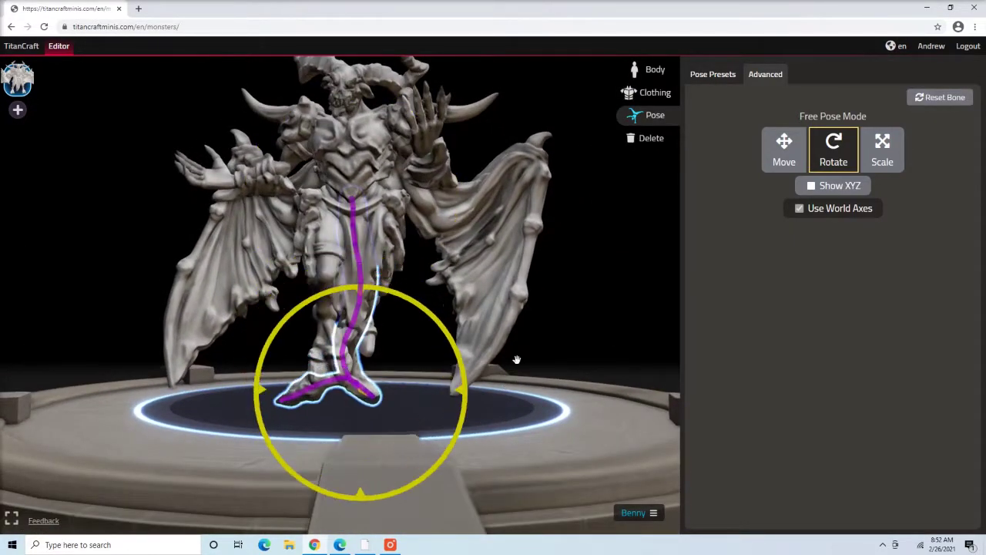
drag(469, 398, 158, 223)
Step: Deselect the tail and review the full figure with its curled tail from the front
click(541, 288)
drag(541, 288, 555, 426)
scroll(451, 374, down, 5)
scroll(422, 369, up, 3)
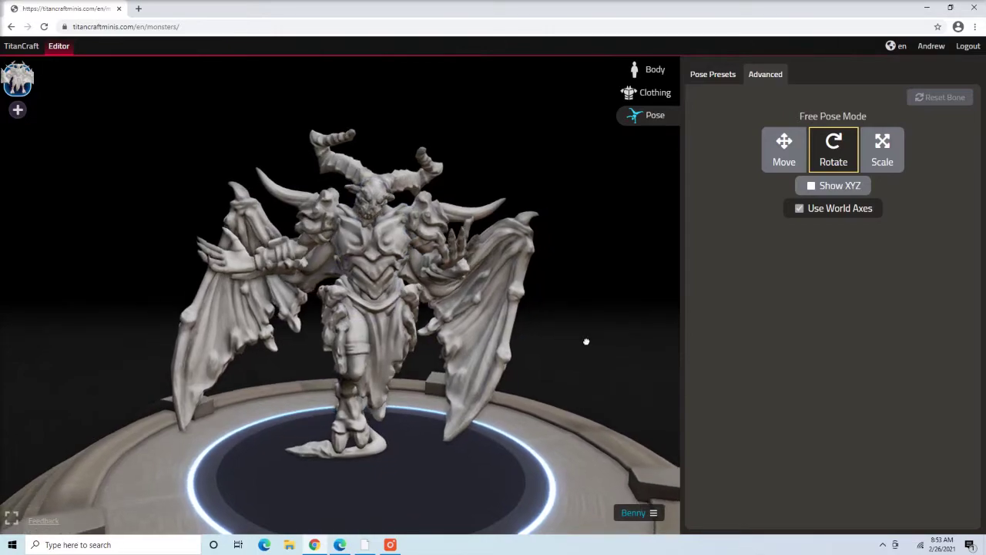
drag(587, 342, 581, 337)
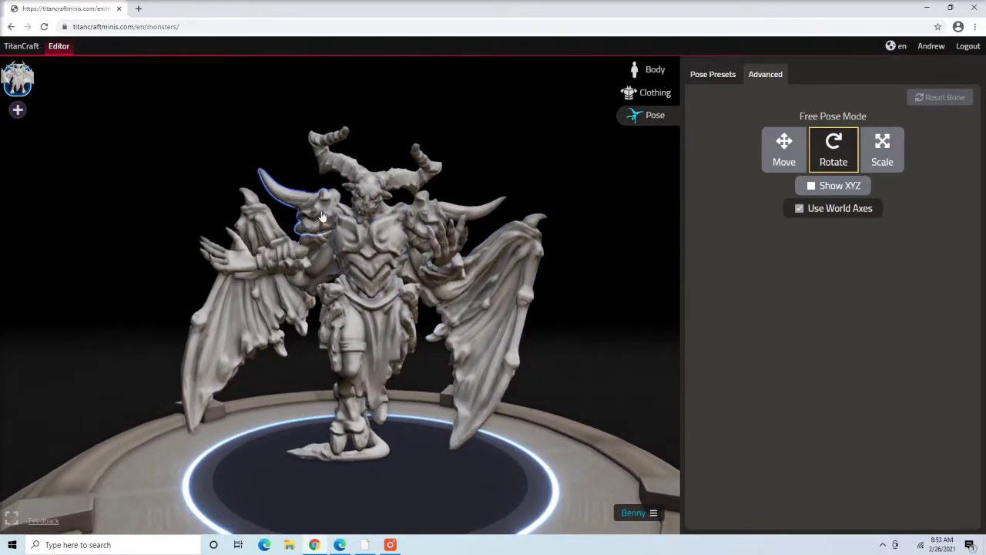
Step: Enlarge the monster's right shoulder pad and rotate both shoulder pads so their horns point upward
click(309, 189)
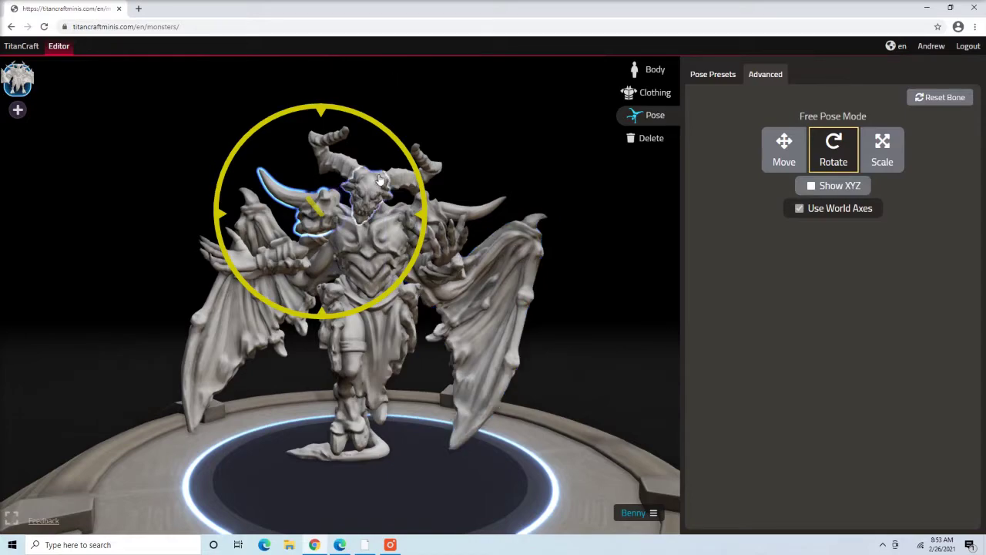
key(s)
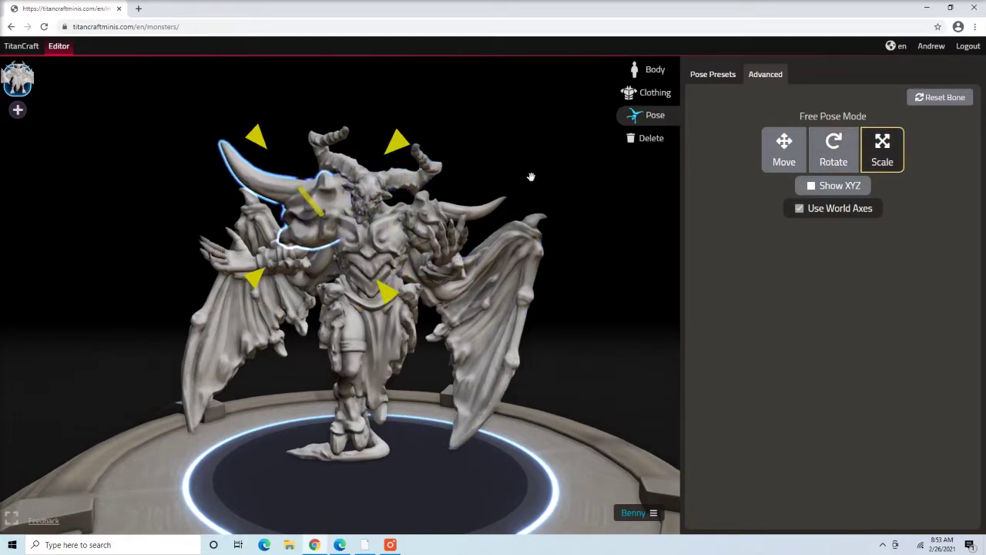
key(e)
key(r)
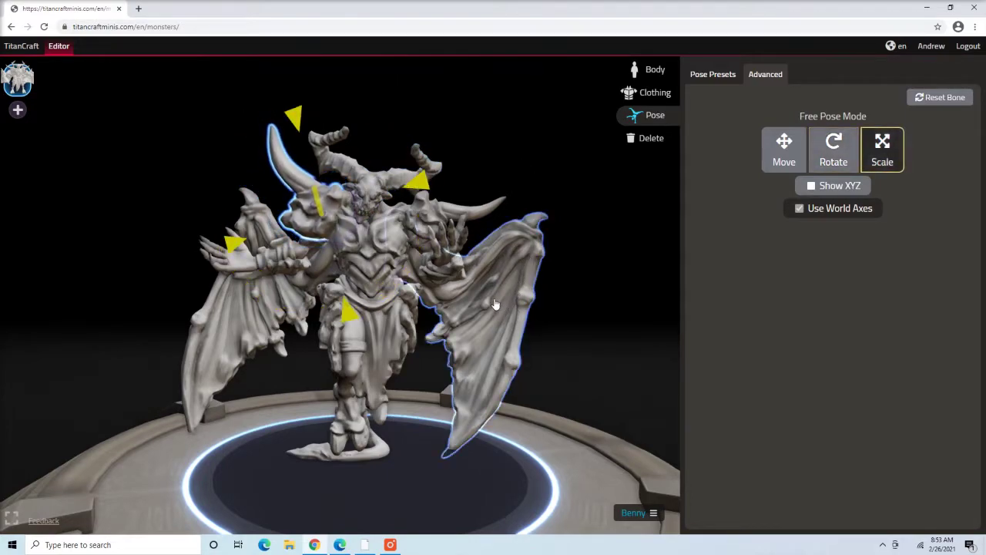
drag(504, 141, 400, 260)
key(w)
key(e)
key(w)
key(e)
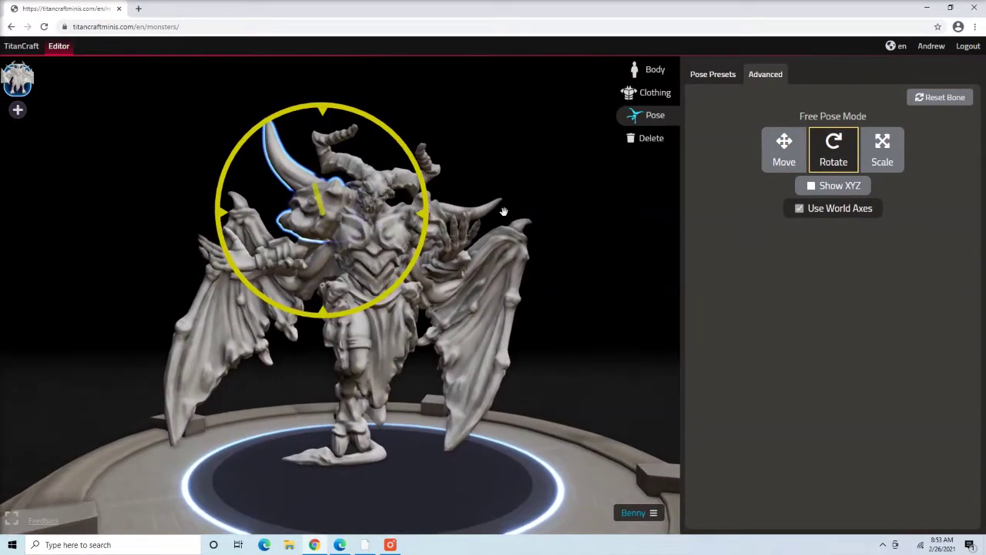
drag(466, 215, 568, 209)
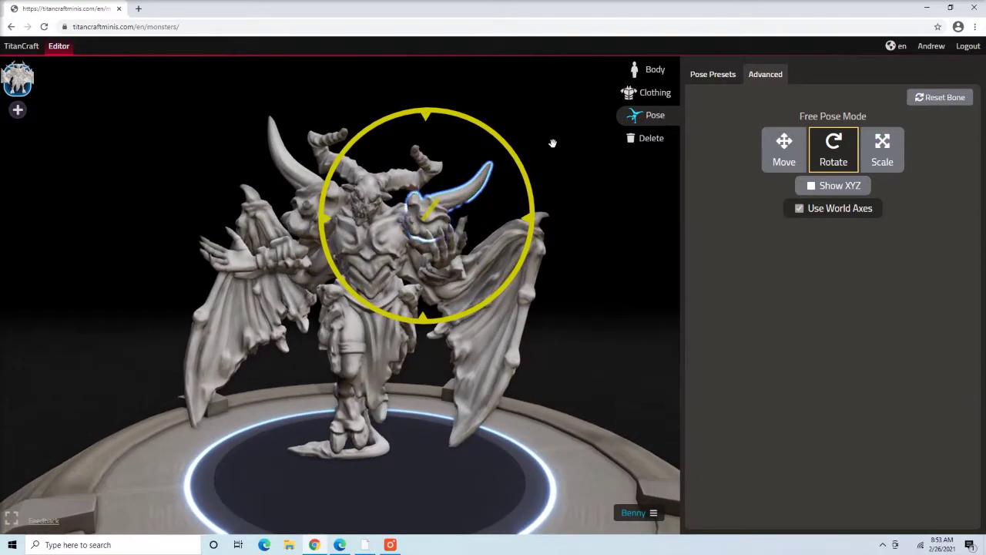
drag(595, 264, 535, 230)
Step: Scale up the forearm guard on the monster's left arm
click(374, 327)
scroll(395, 347, up, 3)
drag(366, 464, 422, 455)
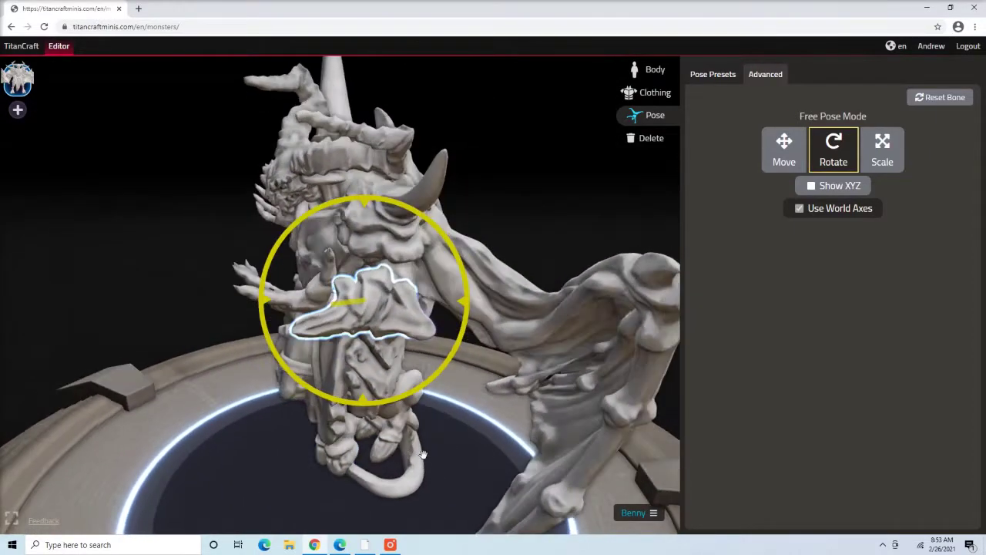
key(r)
drag(417, 380, 501, 392)
drag(443, 372, 500, 369)
Step: Scale up the forearm guard on the monster's right arm and adjust its rotation around the forearm
click(286, 262)
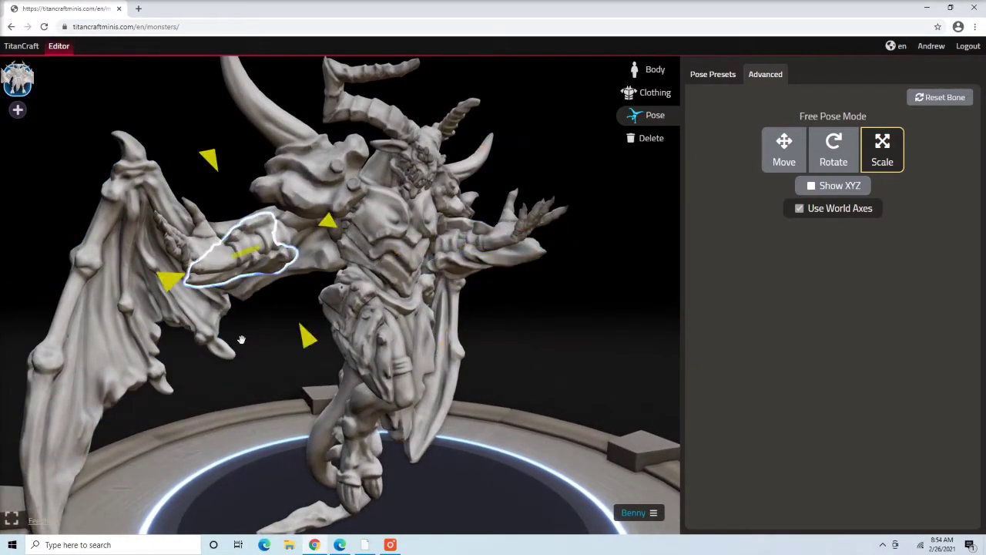
drag(250, 431, 485, 467)
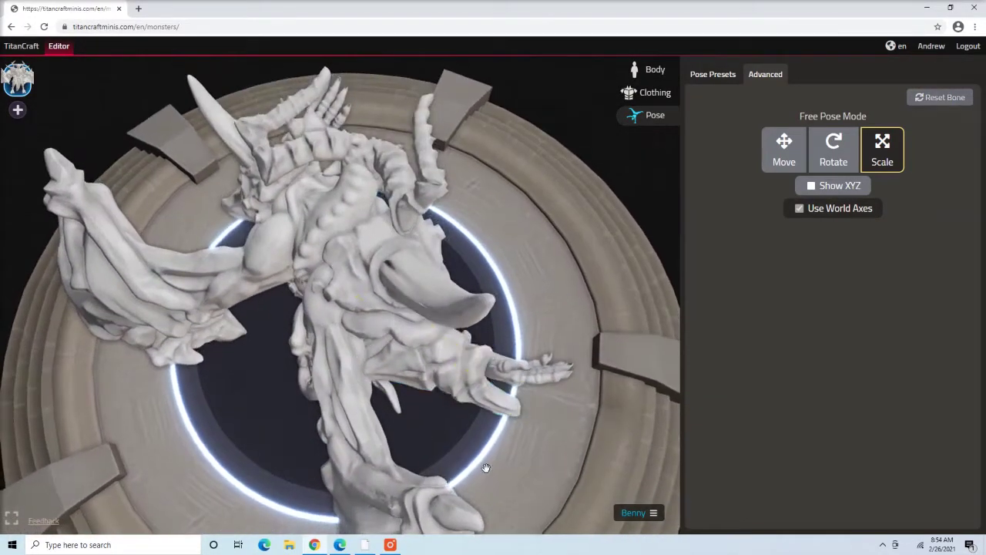
click(440, 378)
mouse_move(504, 441)
mouse_down()
mouse_move(443, 394)
mouse_move(497, 443)
mouse_up()
key(r)
drag(563, 419, 427, 351)
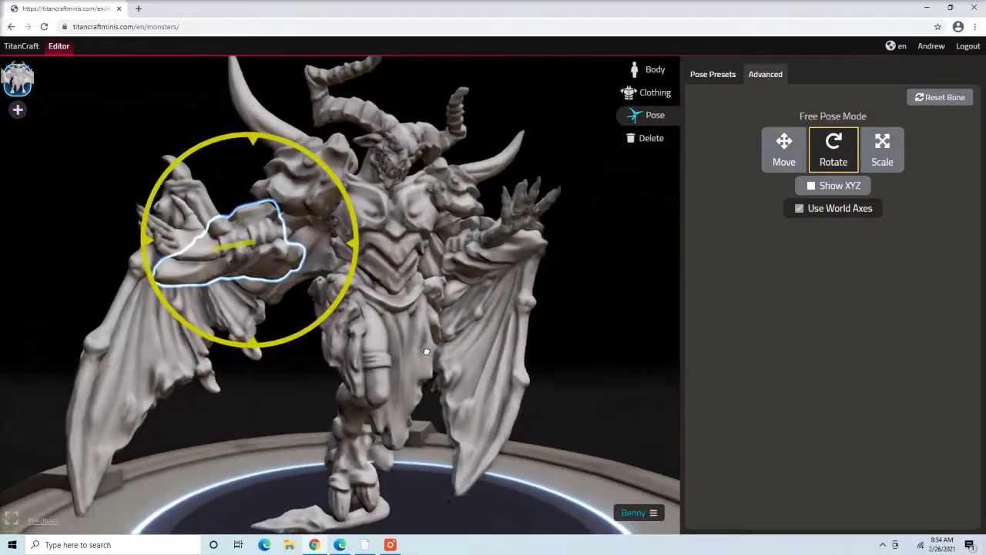
Step: Deselect the forearm guard and review the whole winged figure from the front
click(583, 370)
scroll(570, 370, down, 5)
drag(554, 370, 556, 342)
scroll(561, 341, up, 4)
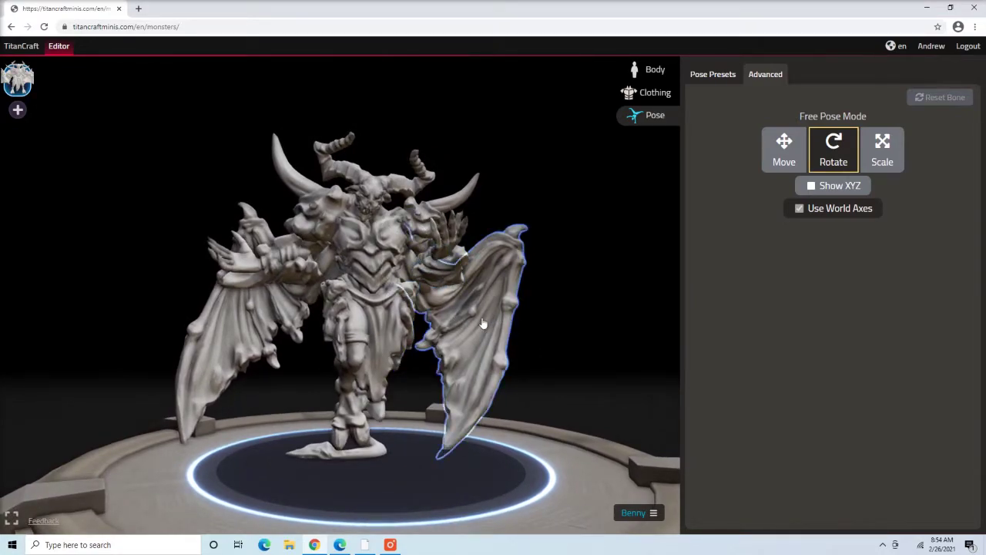
drag(575, 349, 608, 343)
Step: Select the torso and head bones in turn, switch to Move mode, and examine the upper body from several angles
click(372, 285)
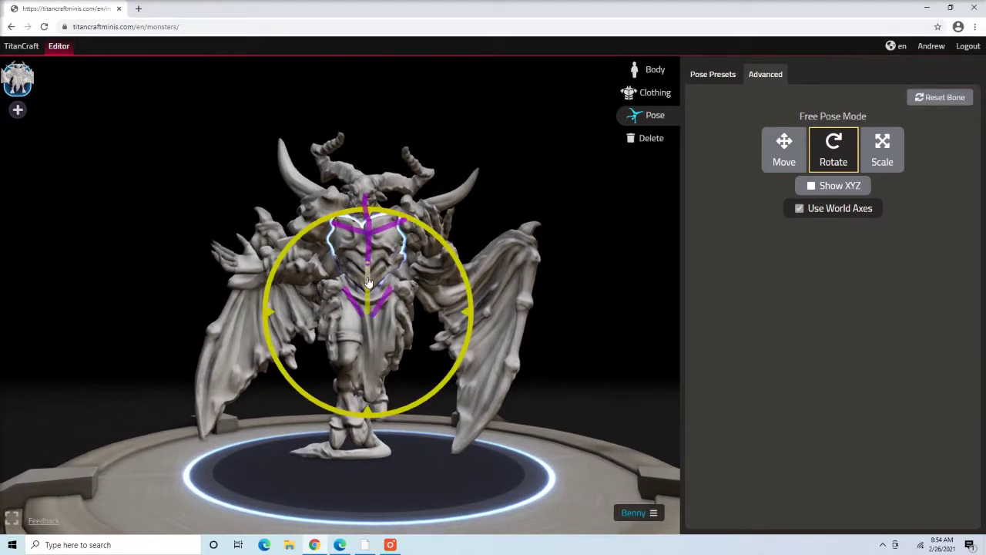
click(369, 282)
scroll(368, 282, up, 1)
drag(537, 240, 647, 220)
drag(486, 307, 436, 292)
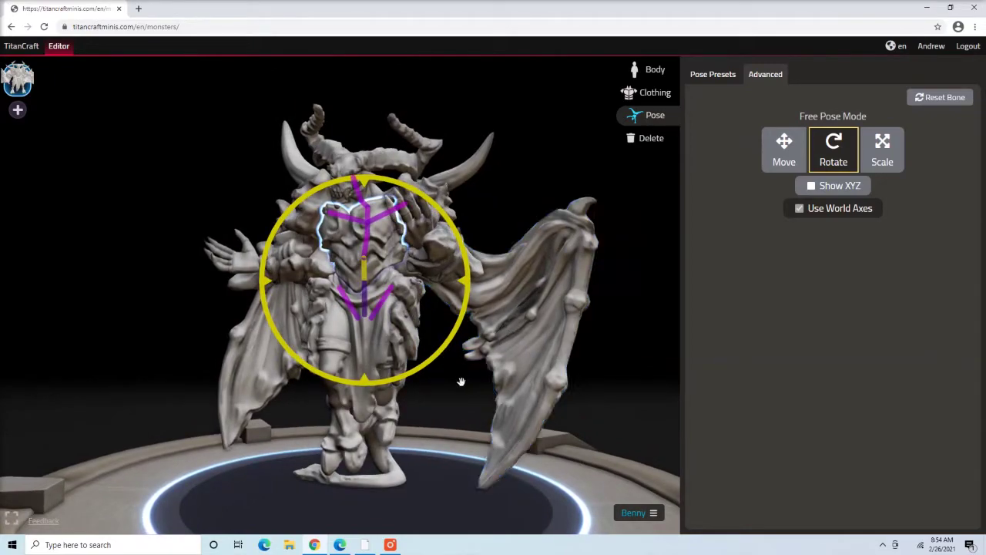
key(w)
drag(449, 365, 460, 379)
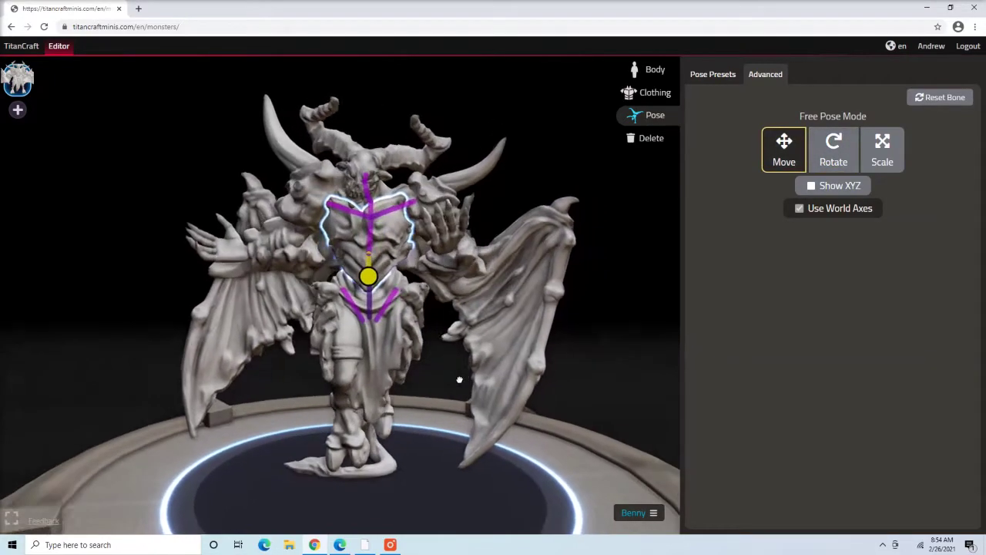
click(366, 179)
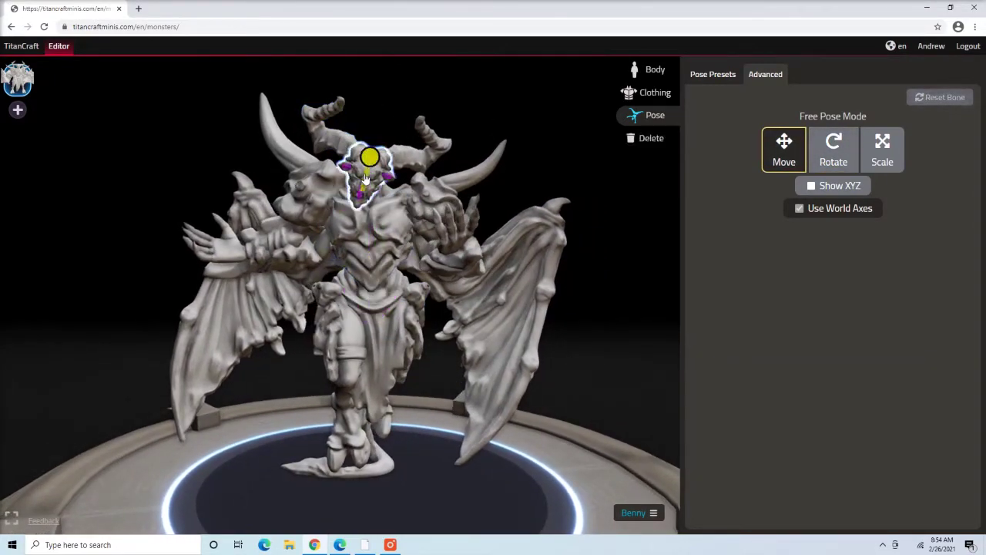
drag(452, 197, 473, 181)
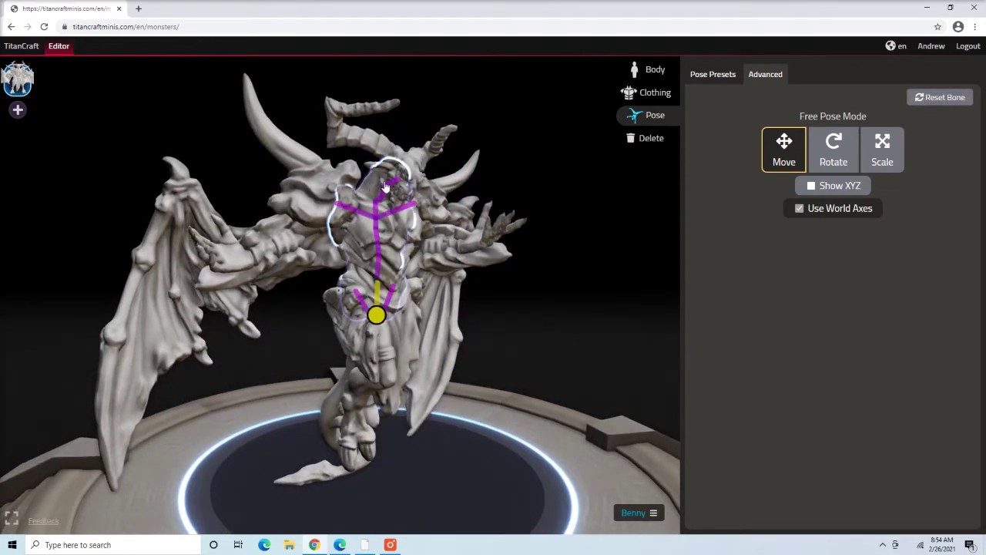
mouse_move(514, 196)
mouse_down()
mouse_move(482, 188)
mouse_move(531, 199)
mouse_up()
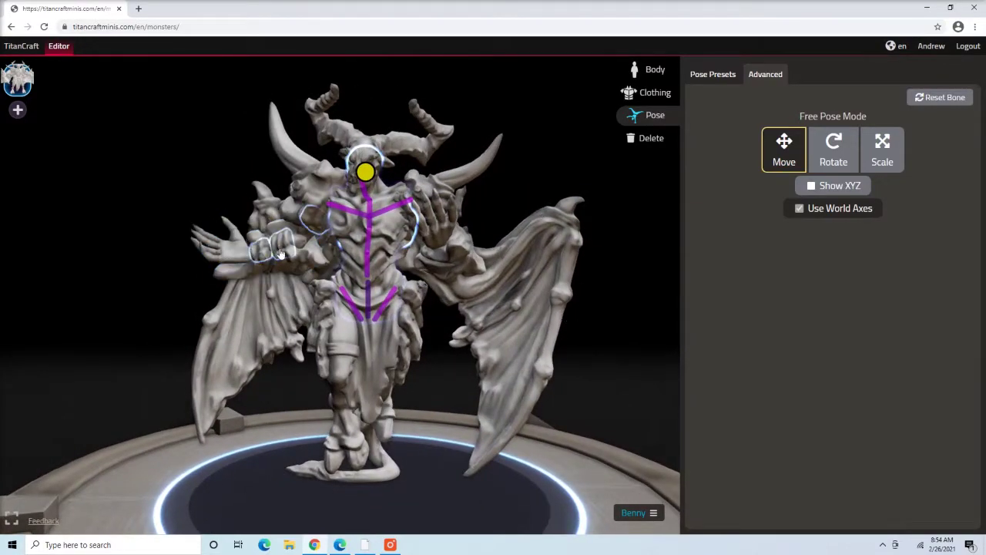
Step: Inspect the legs and wings from the side, clear the bone selection, and review the complete posed figure
right_drag(429, 407, 422, 378)
drag(422, 378, 443, 394)
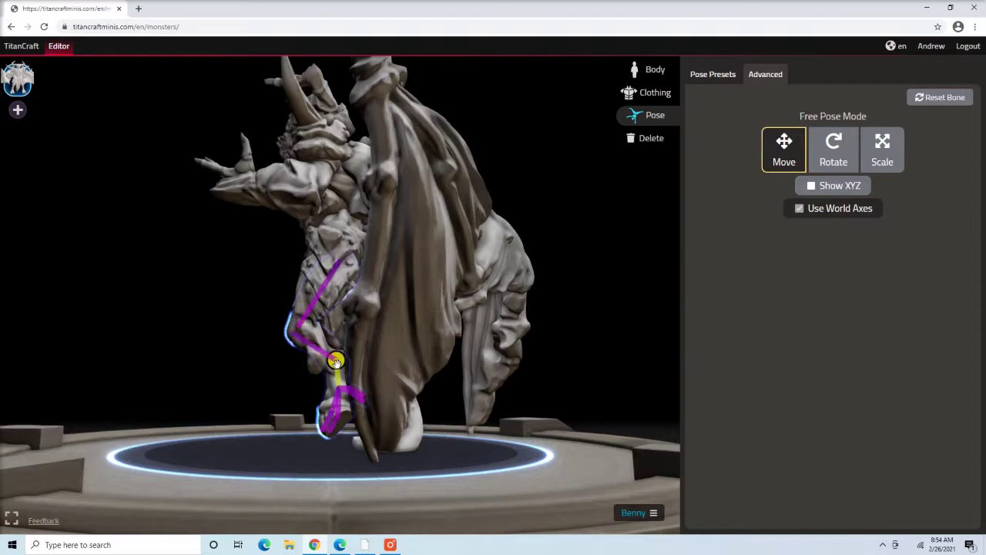
drag(257, 372, 515, 342)
click(450, 352)
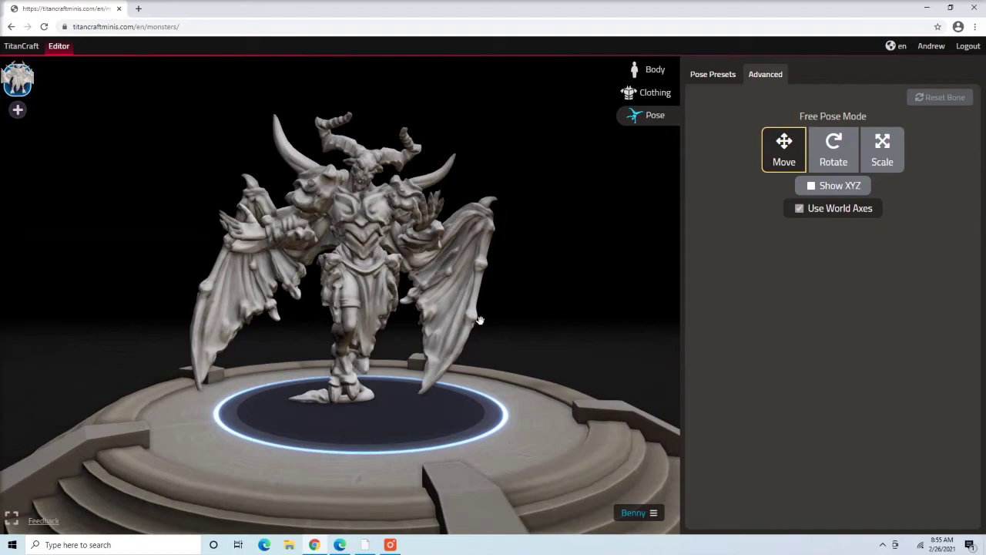
scroll(477, 324, down, 3)
drag(474, 324, 511, 352)
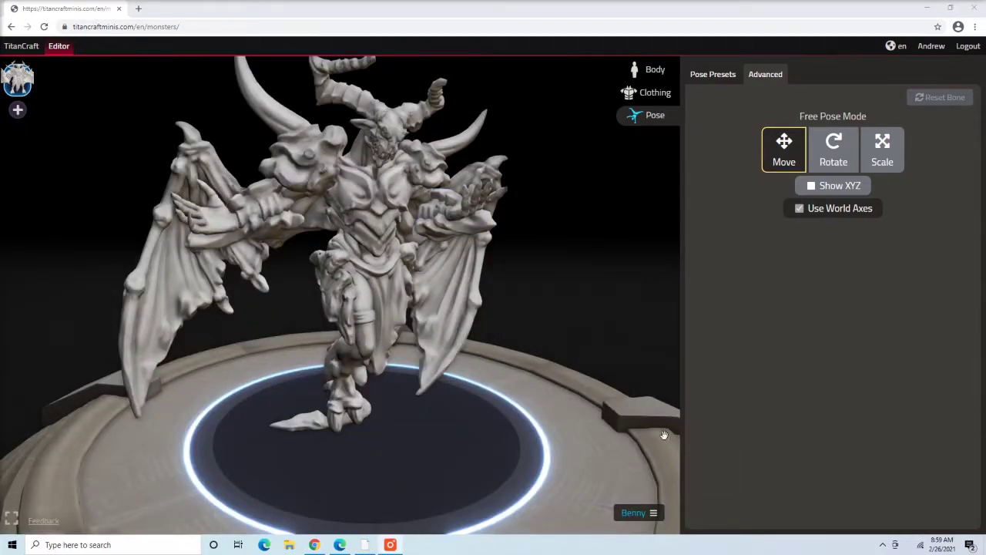
Step: Download the miniature as an STL, switch to 3D Builder, import the model in millimetres and dismiss the introductory tips
click(652, 514)
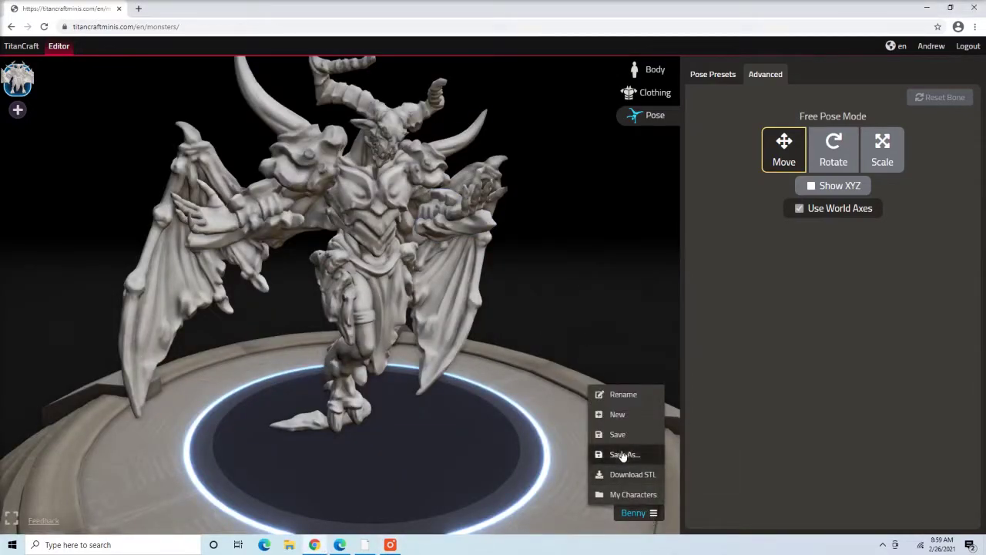
click(626, 475)
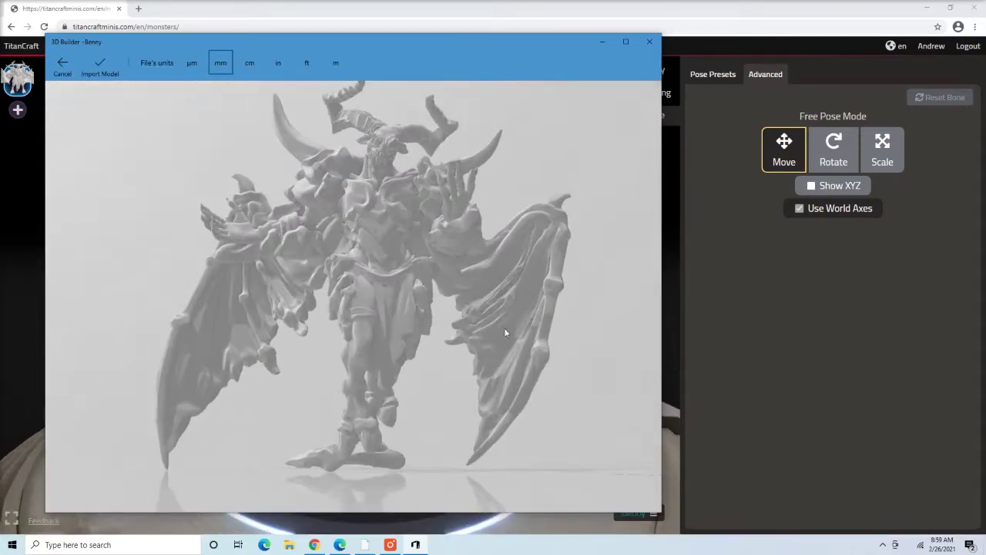
click(112, 62)
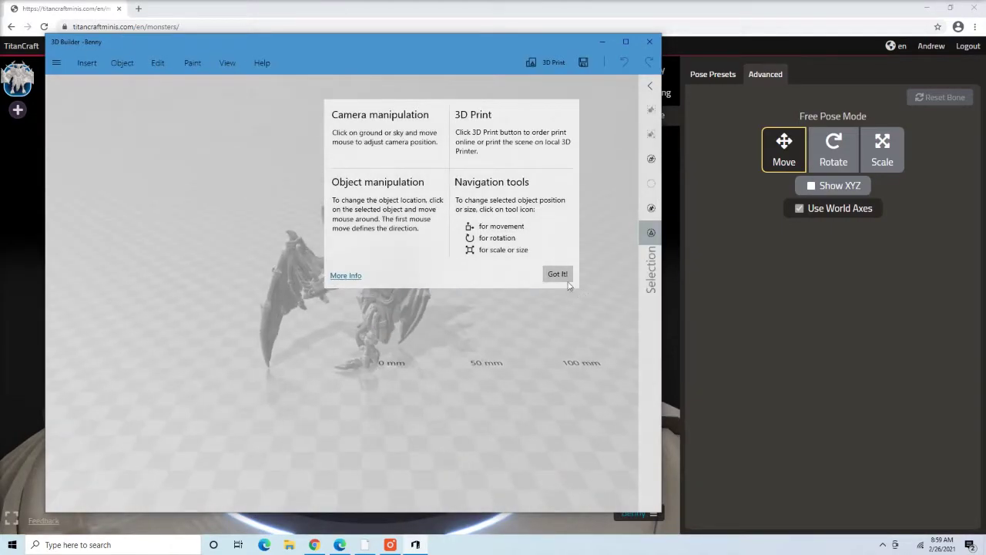
click(557, 274)
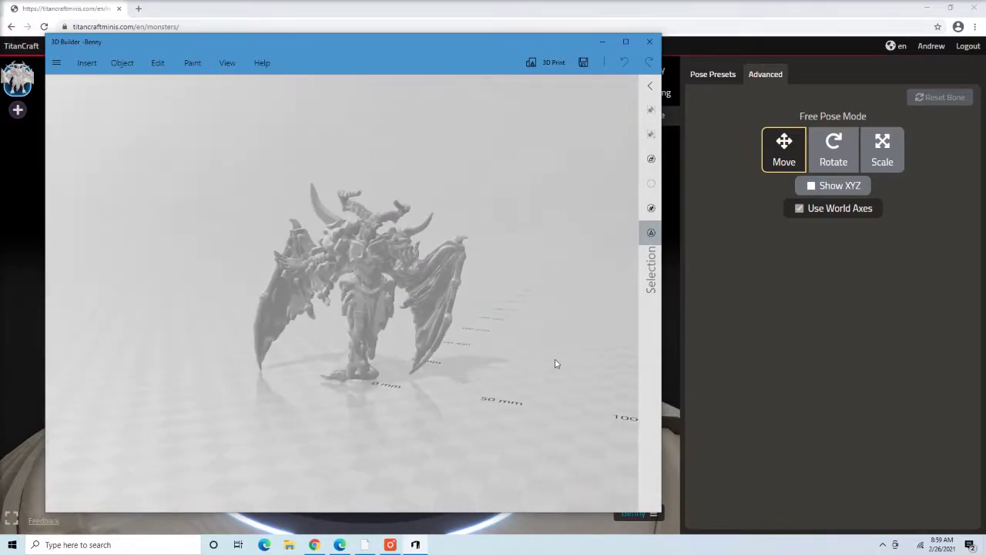
click(536, 356)
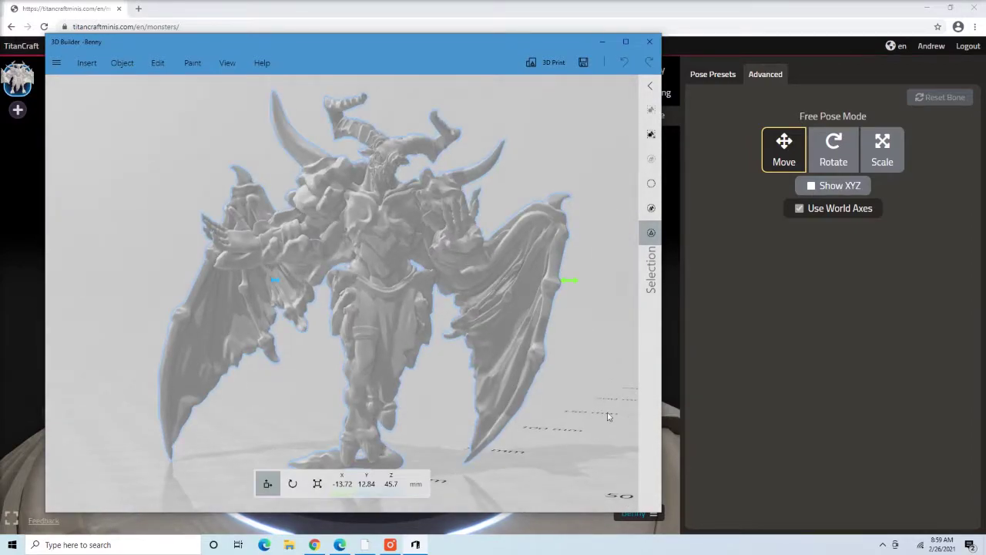
scroll(543, 403, down, 3)
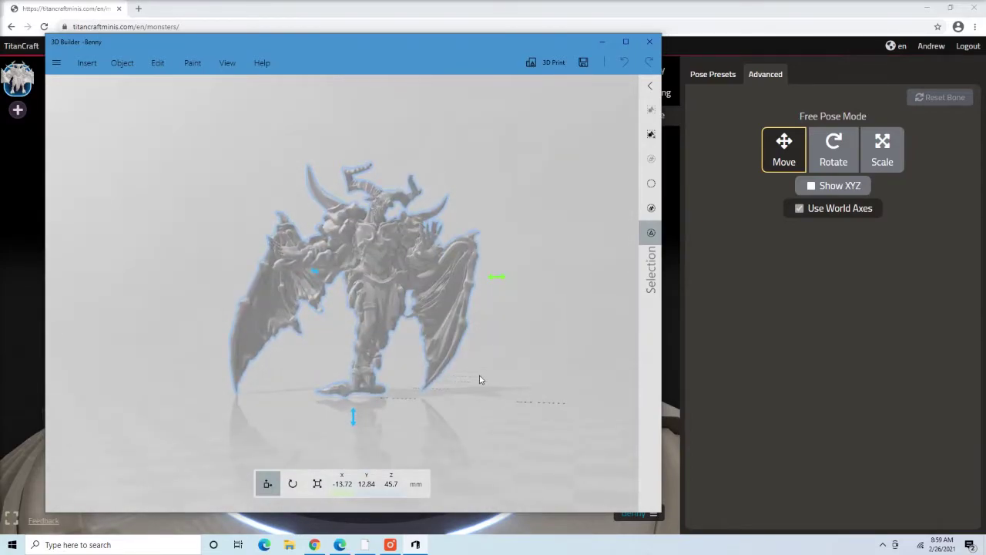
drag(501, 334, 505, 366)
scroll(473, 376, up, 2)
scroll(351, 250, up, 2)
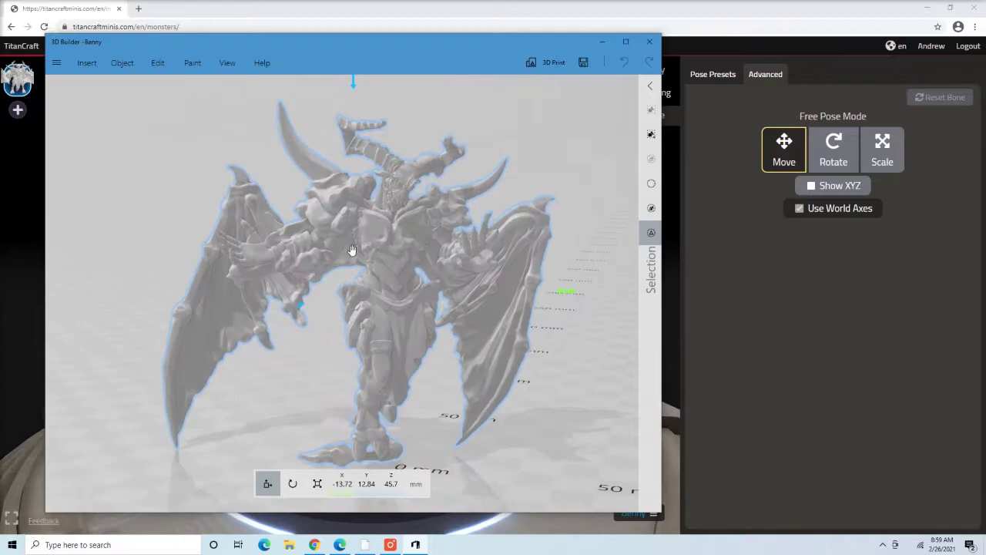
Step: Maximize the 3D Builder window, start a Split on the demon, and lower the cutting plane to the tail at its base
click(158, 64)
double_click(386, 51)
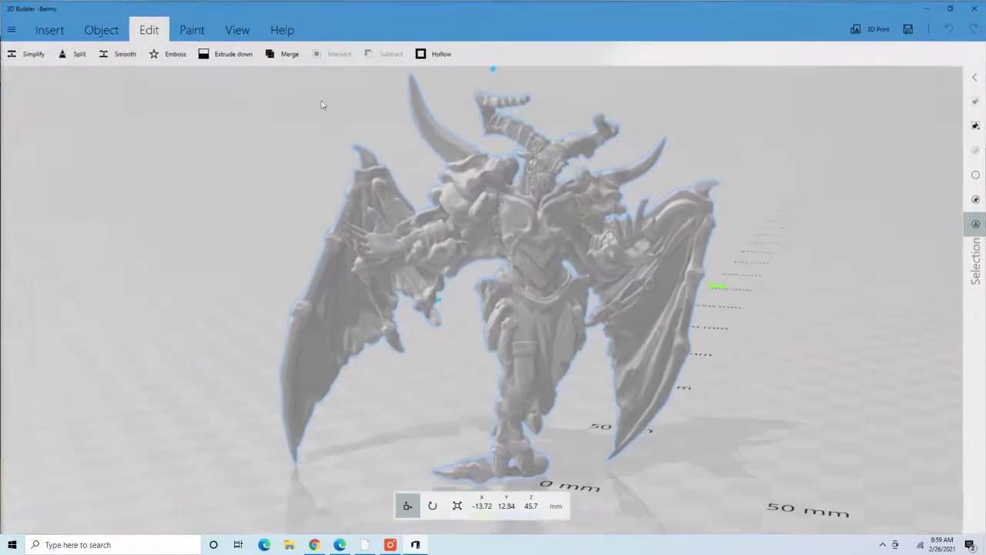
click(75, 54)
right_drag(735, 356, 655, 277)
drag(636, 338, 648, 550)
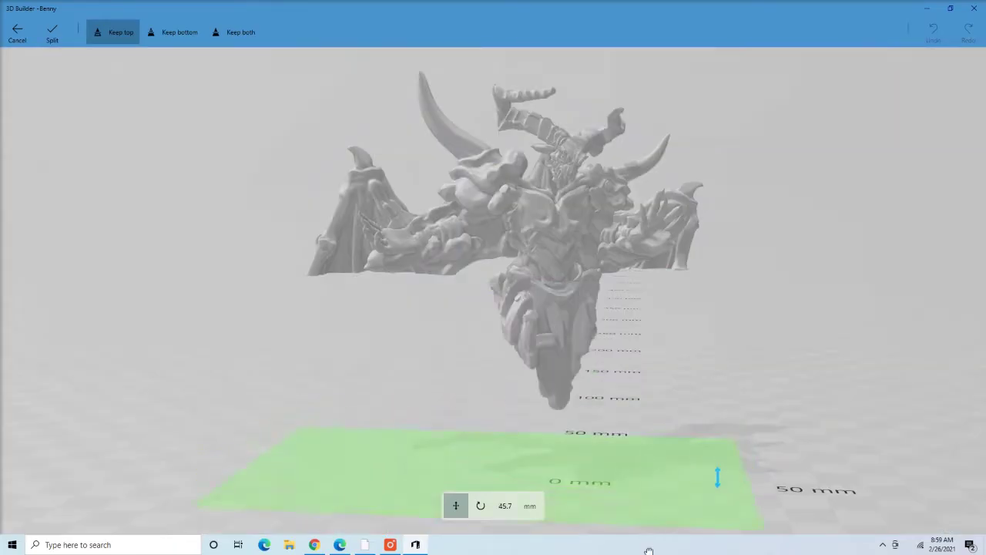
scroll(682, 431, up, 4)
right_drag(696, 259, 673, 302)
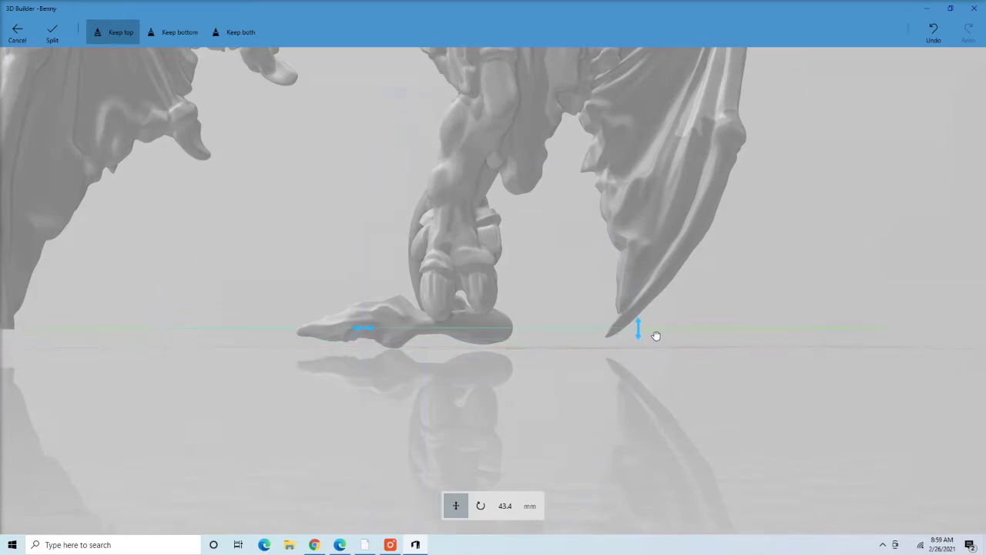
Step: Fine-tune the cutting plane to 43.66 mm and split the model, keeping the top part
drag(657, 332, 656, 336)
right_drag(614, 375, 622, 322)
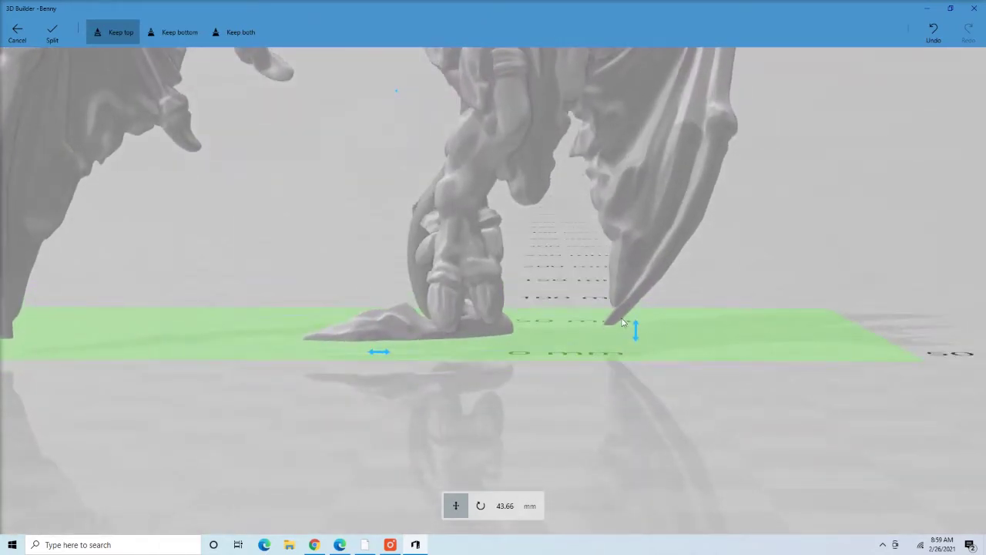
drag(457, 389, 668, 451)
scroll(469, 370, down, 5)
right_drag(669, 452, 246, 218)
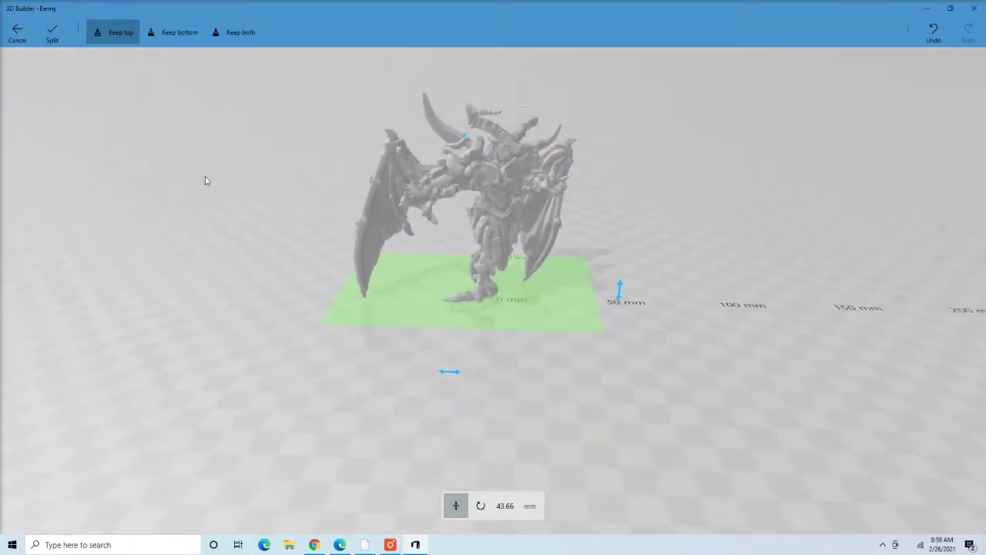
click(54, 40)
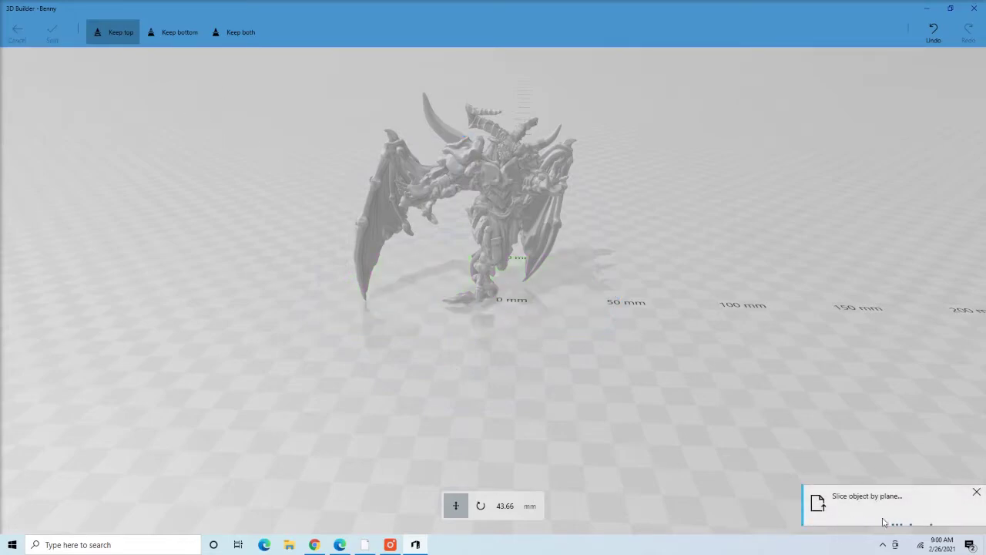
Step: Save the trimmed model in its existing STL format and check the flat cut at its base
right_drag(595, 296, 617, 236)
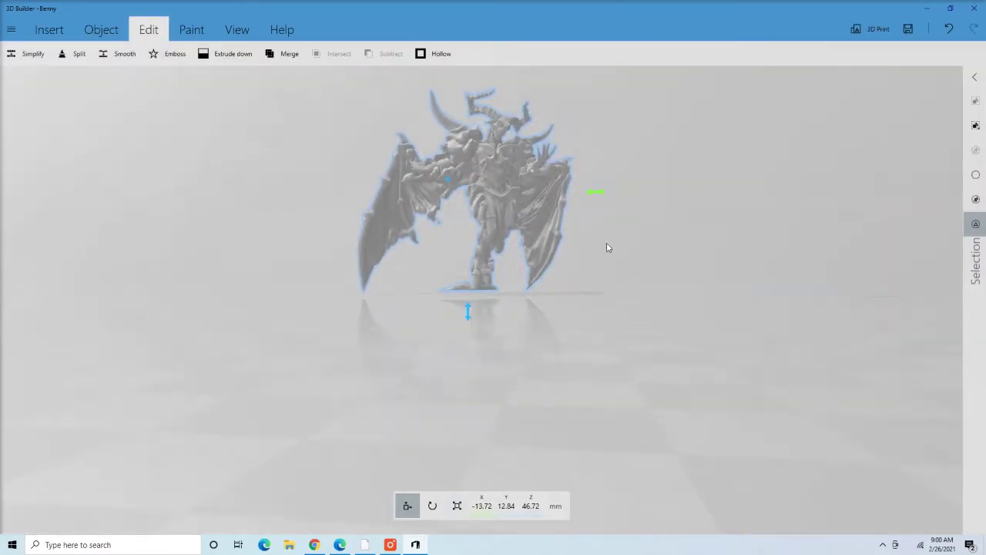
key(ctrl+s)
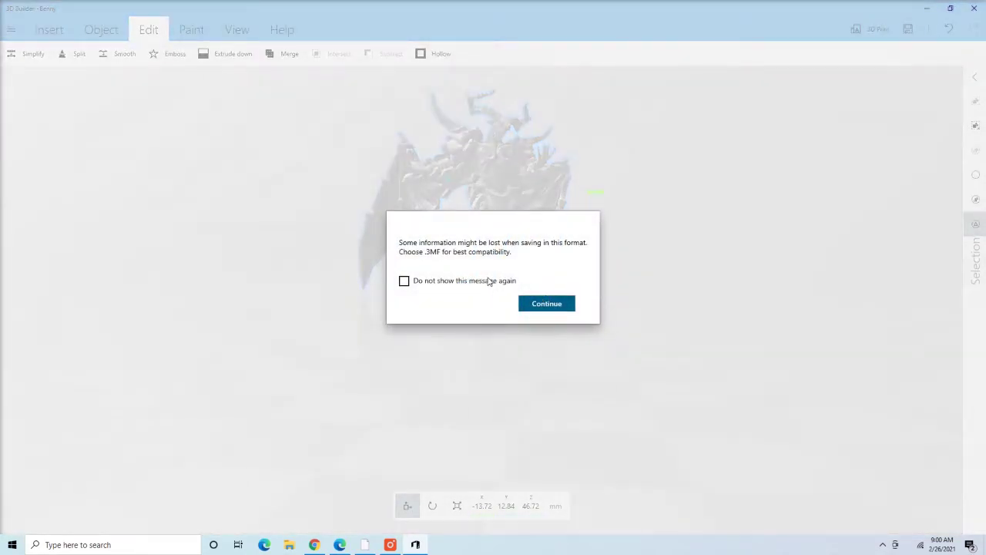
click(546, 304)
scroll(614, 373, up, 5)
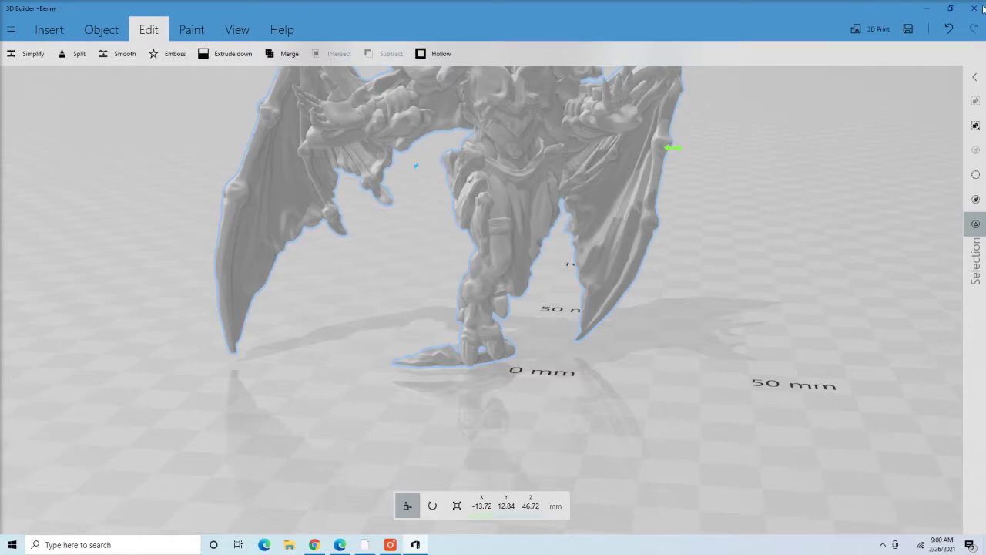
Step: Switch to CHITUBOX, maximize its window, and open Benny from the Downloads folder
click(365, 545)
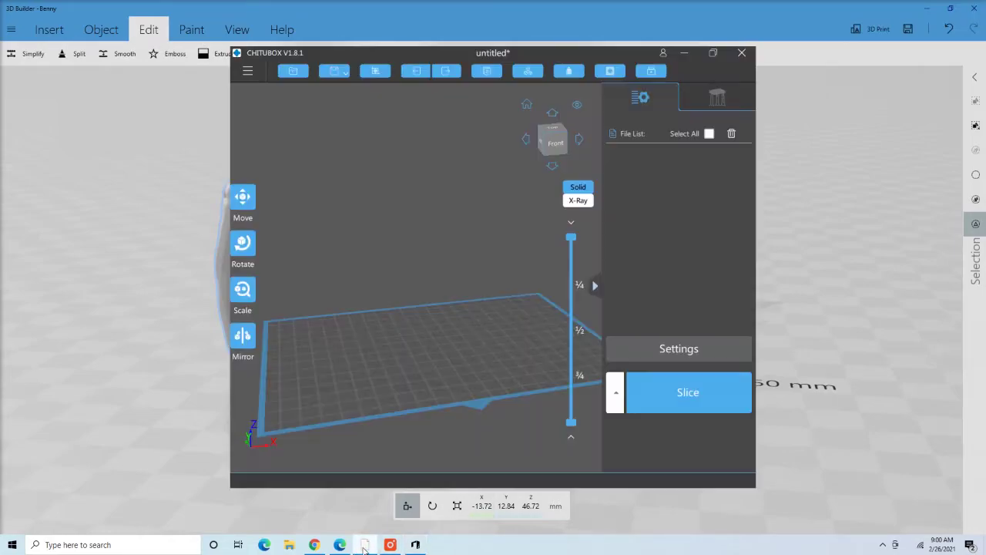
double_click(609, 52)
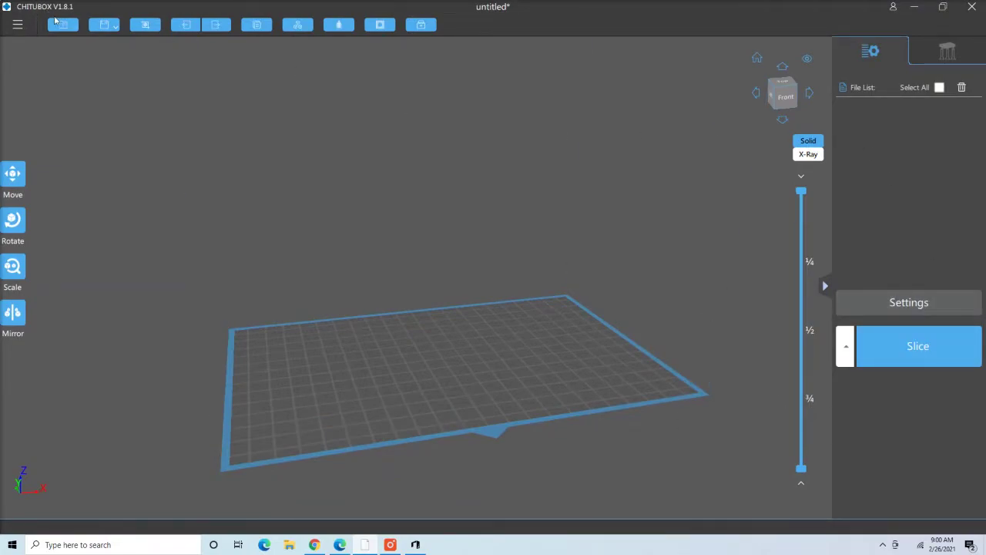
key(ctrl+o)
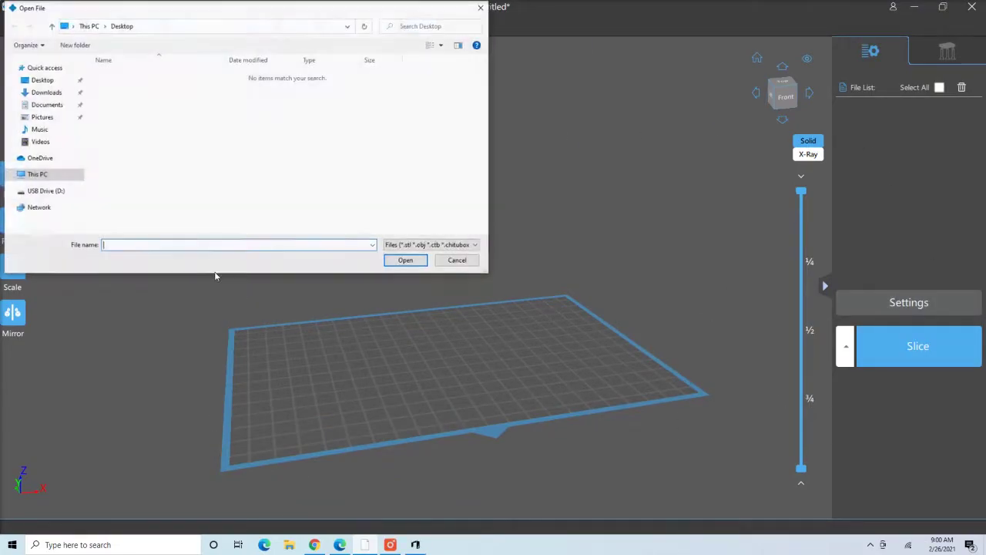
click(46, 91)
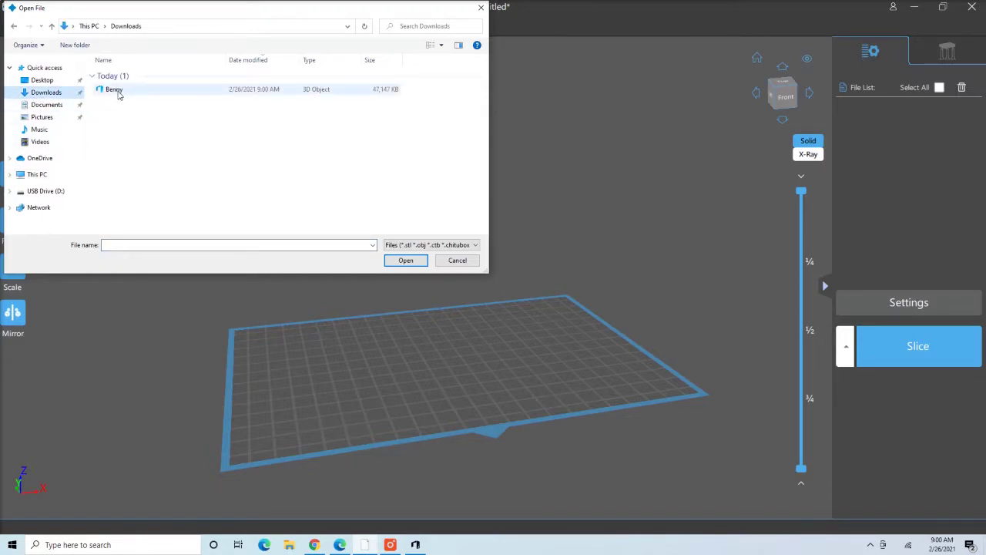
double_click(116, 91)
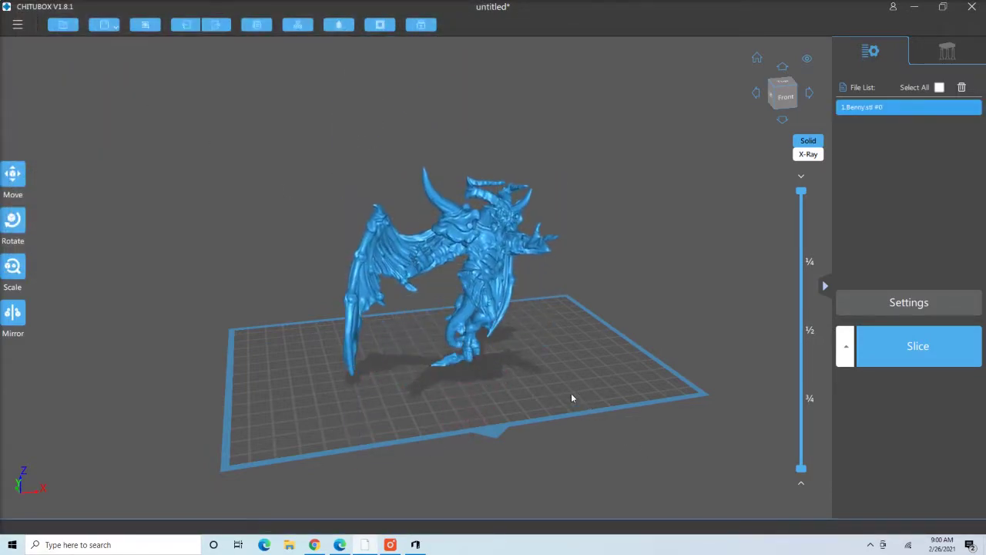
Step: Hollow the demon with a 1.20 mm wall thickness, 0.00% precision, no infill structure and the Inner option
drag(545, 347, 579, 378)
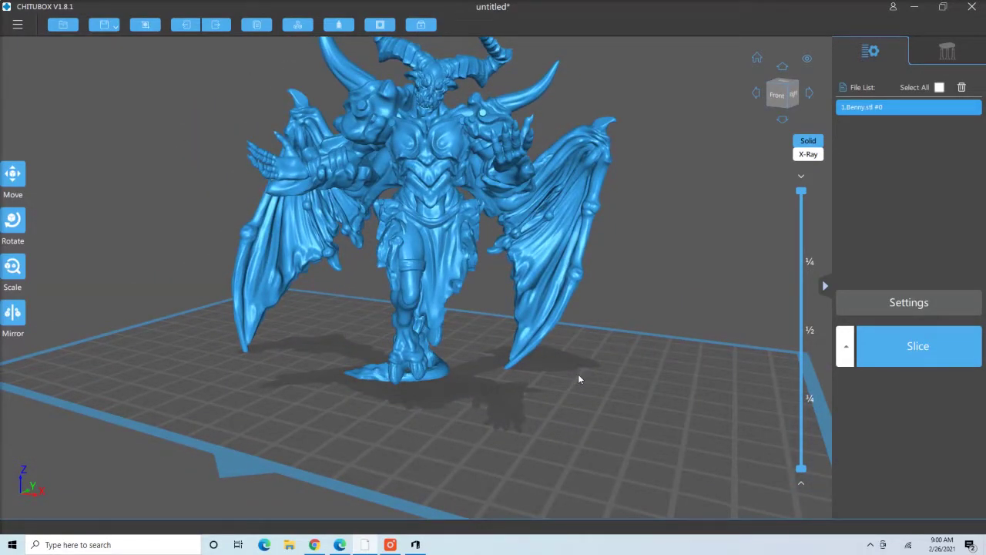
drag(565, 347, 609, 428)
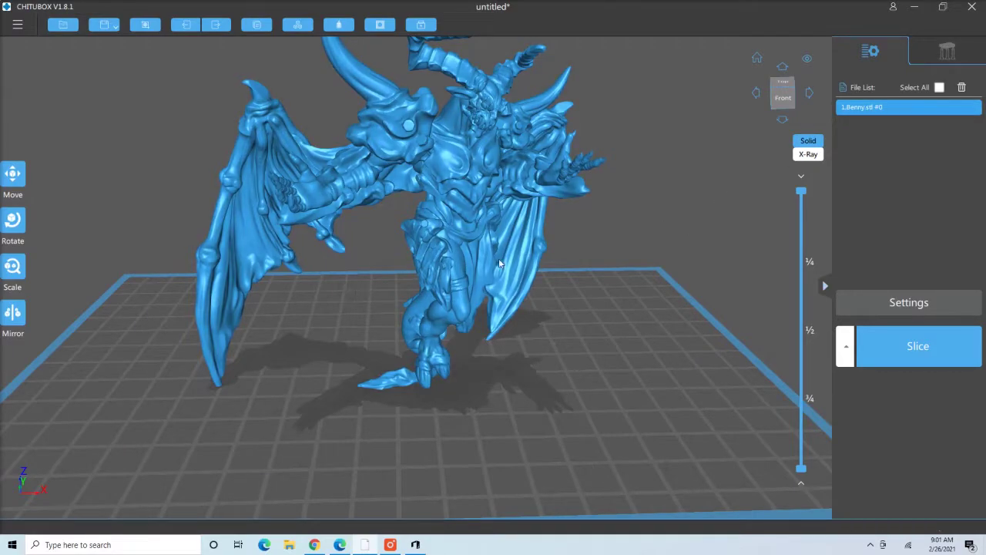
click(338, 25)
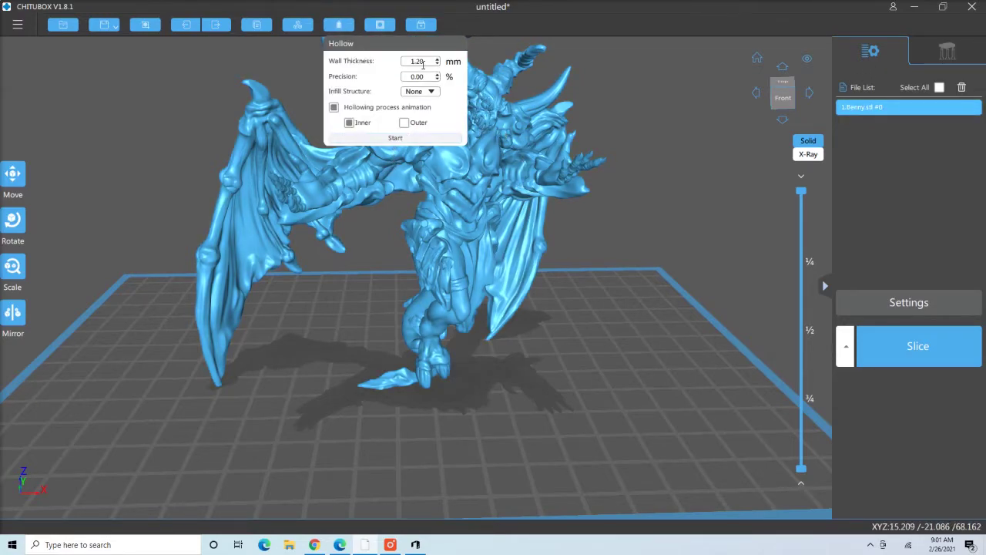
click(401, 139)
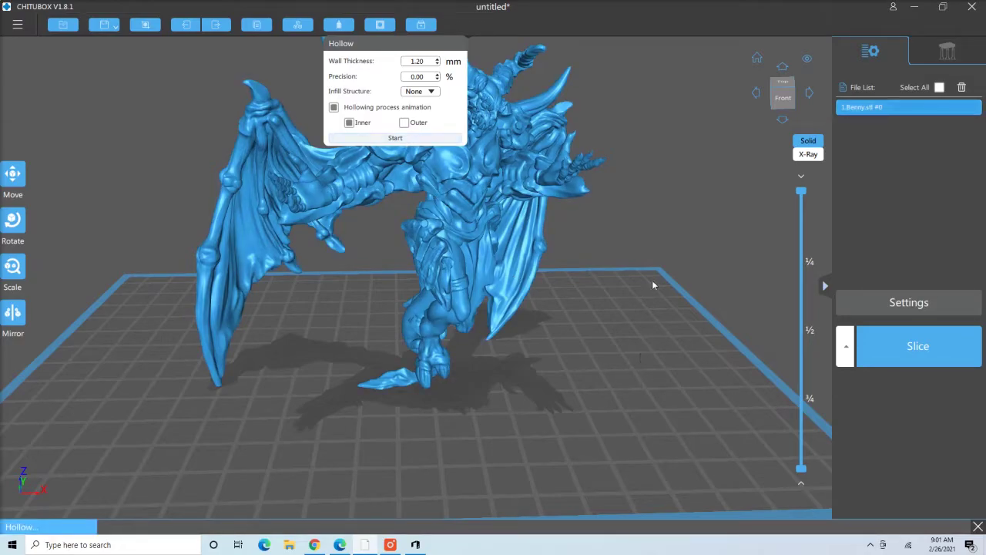
Step: Inspect the hollowed demon's interior in cross-section from above, then restore the full view and close the Hollow settings
drag(608, 289, 609, 339)
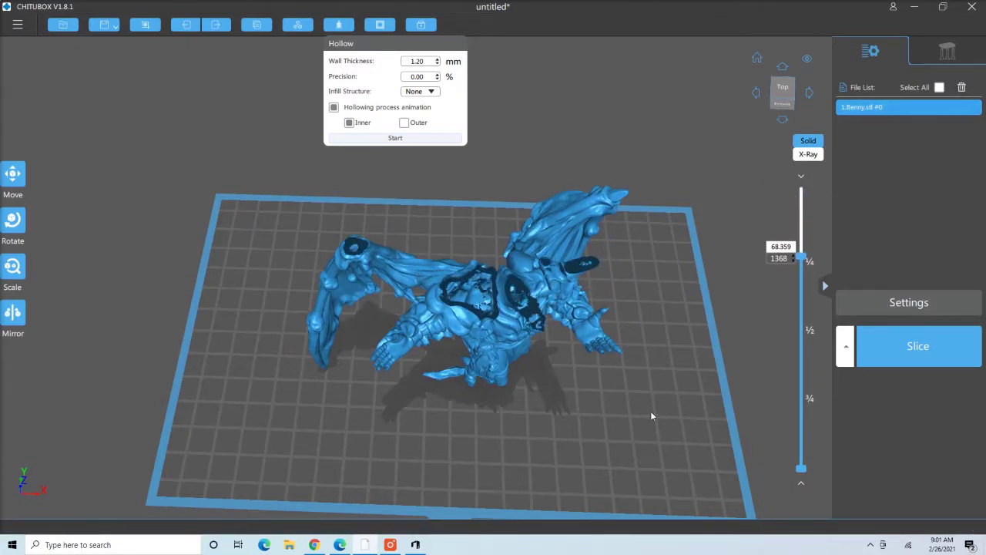
drag(622, 438, 620, 388)
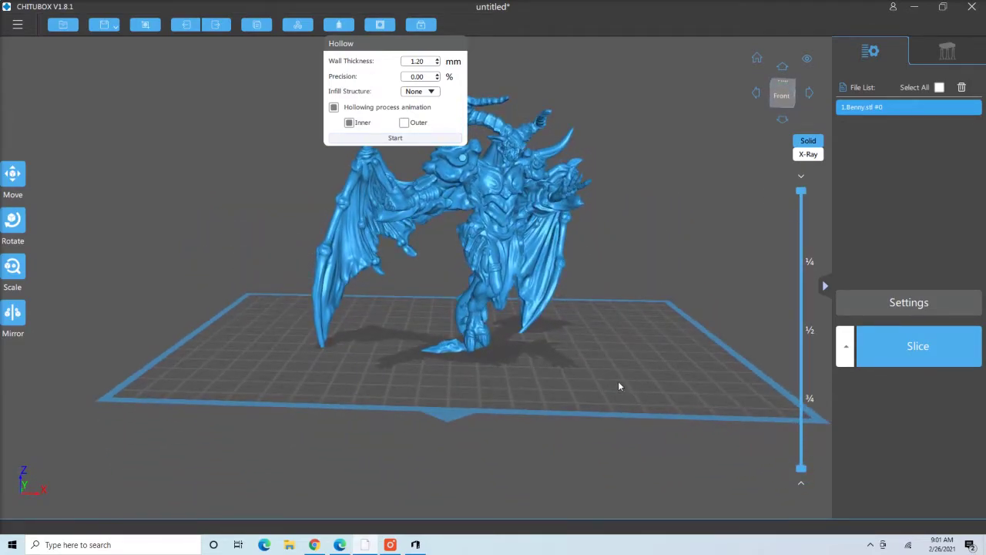
click(650, 113)
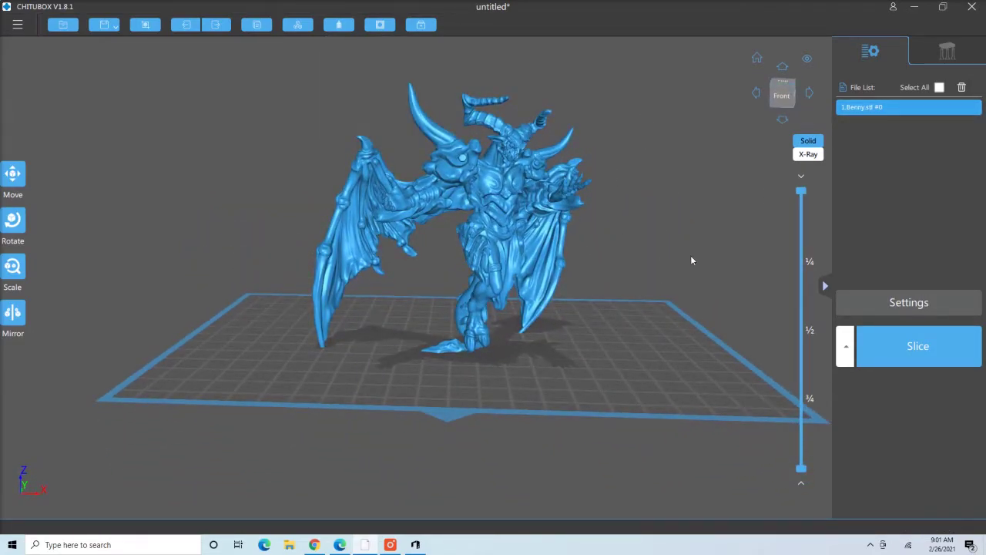
Step: Generate automatic medium supports for all overhangs of the demon and inspect them from several angles
click(947, 51)
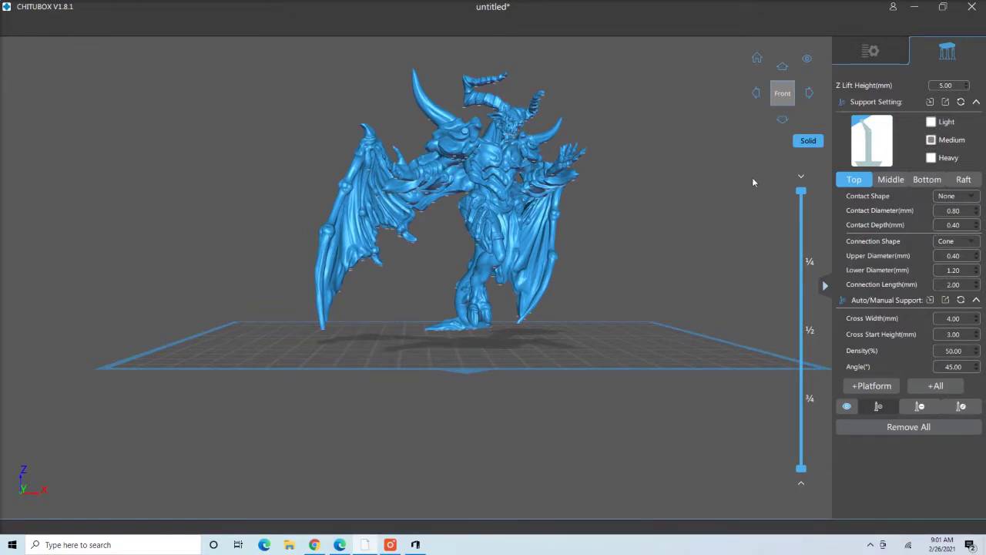
click(933, 386)
drag(603, 318, 679, 383)
scroll(639, 393, up, 5)
scroll(621, 392, down, 5)
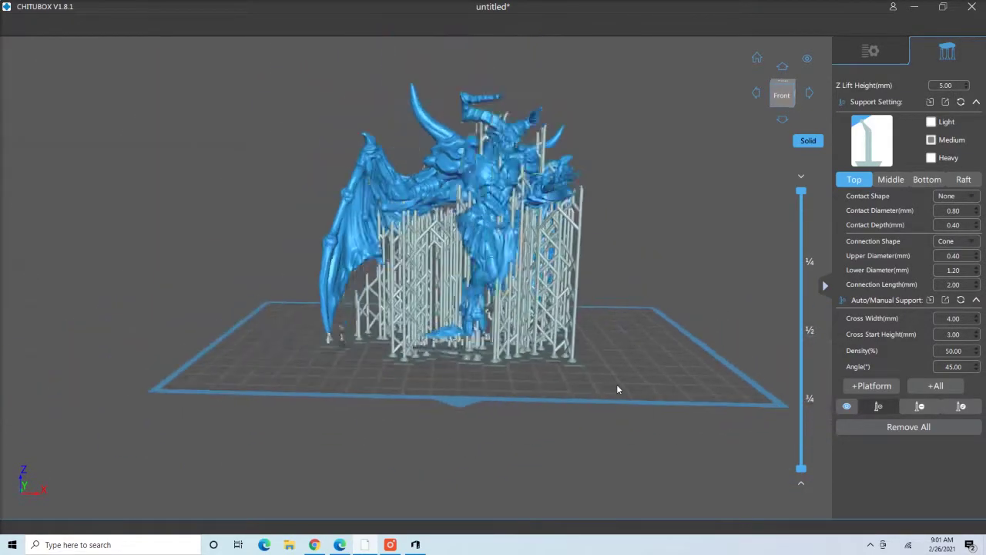
drag(633, 375, 703, 408)
right_drag(703, 409, 282, 396)
scroll(657, 366, up, 4)
scroll(423, 440, down, 6)
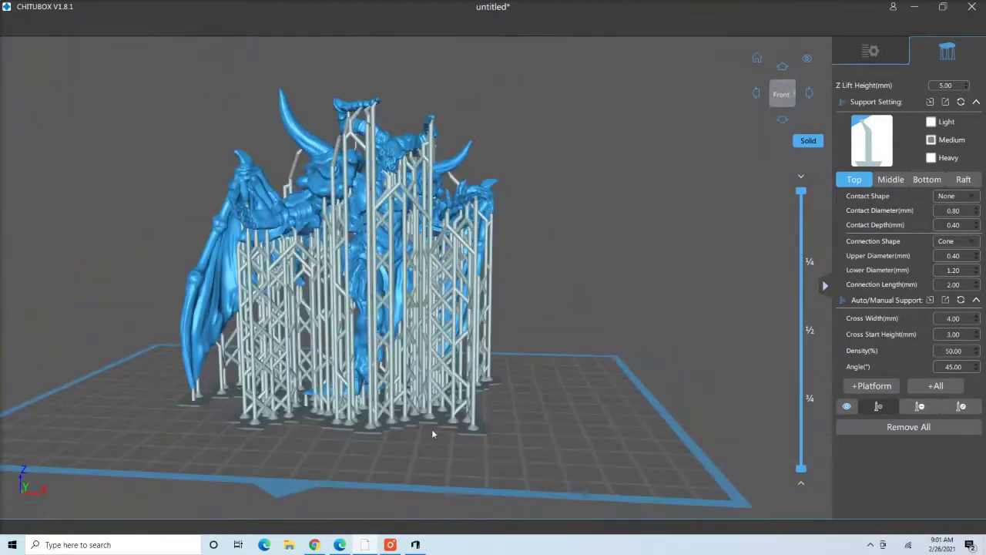
drag(567, 432, 557, 401)
scroll(554, 400, up, 2)
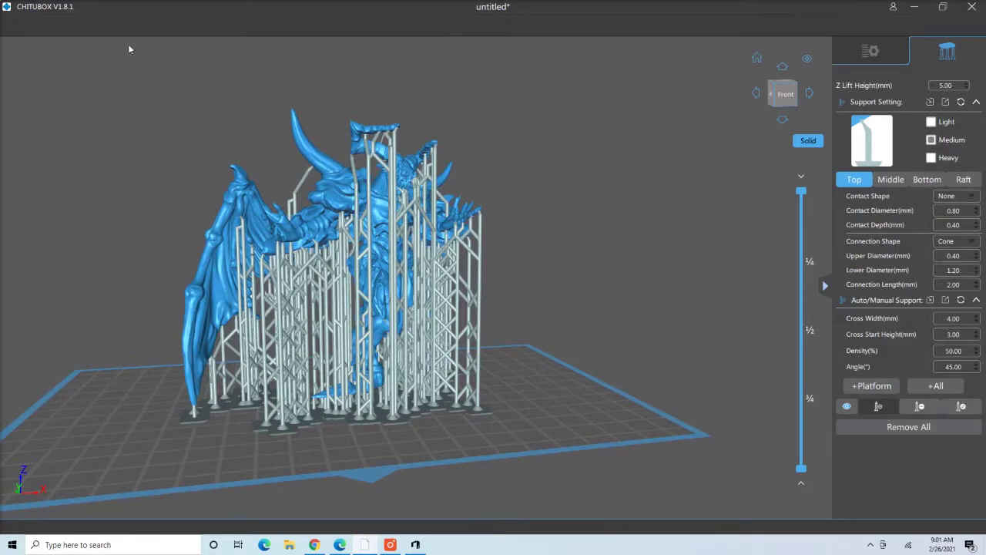
Step: Review the Phrozen Sonic Mighty 4K machine settings with the Aqua Blue 50um profile and slice the supported model
click(885, 46)
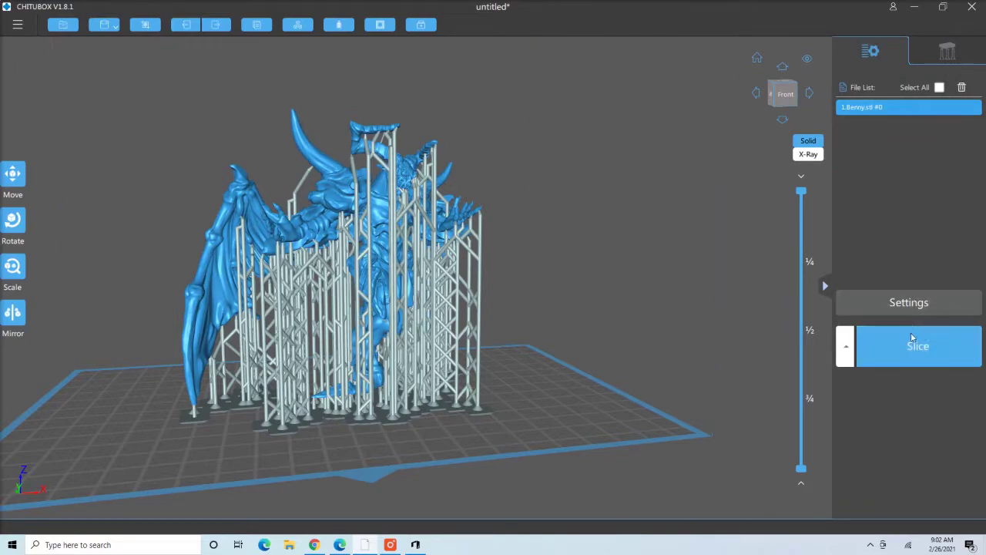
click(908, 302)
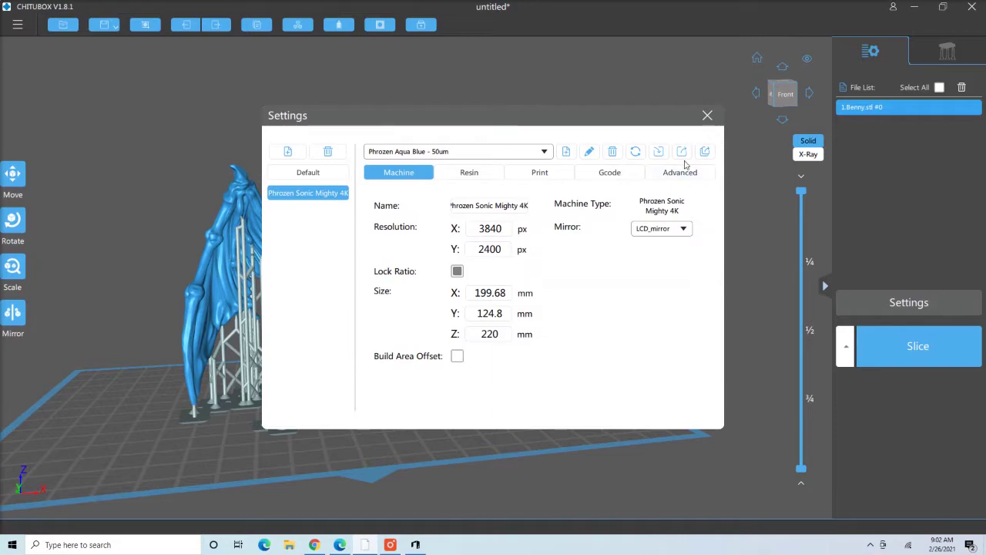
click(710, 117)
click(899, 380)
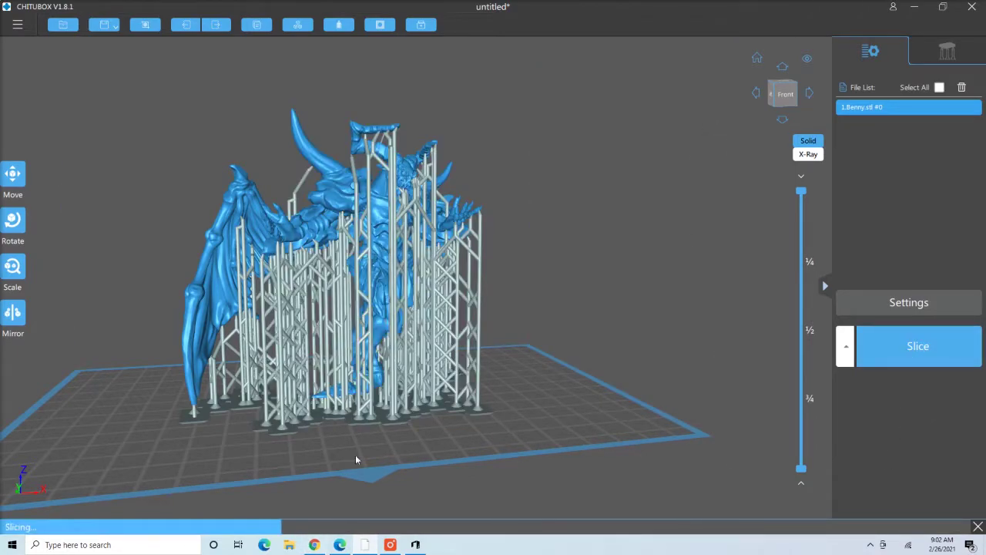
scroll(356, 459, down, 2)
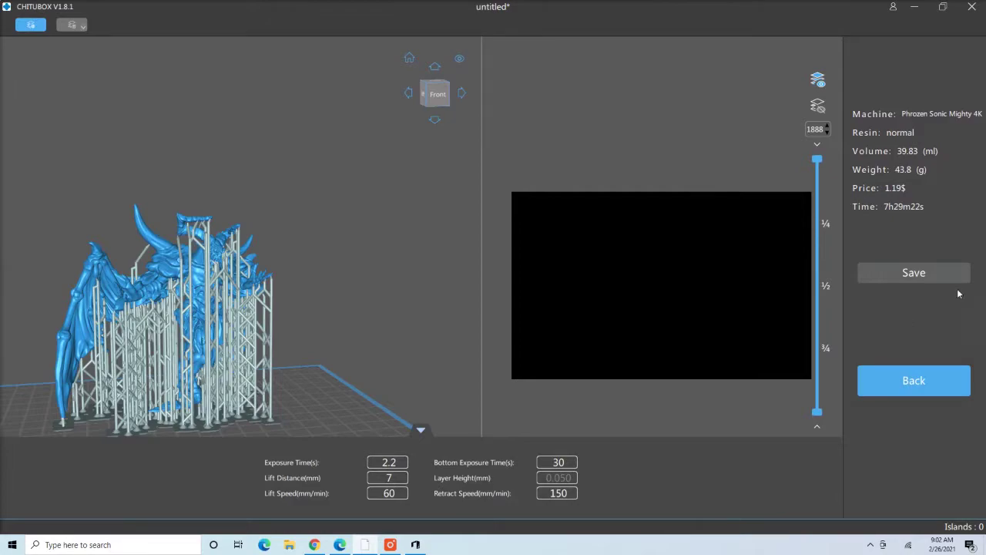
Step: Save the sliced model as _Benny in CHITUBOX slicer format (*.ctb) on USB Drive (D:)
click(909, 272)
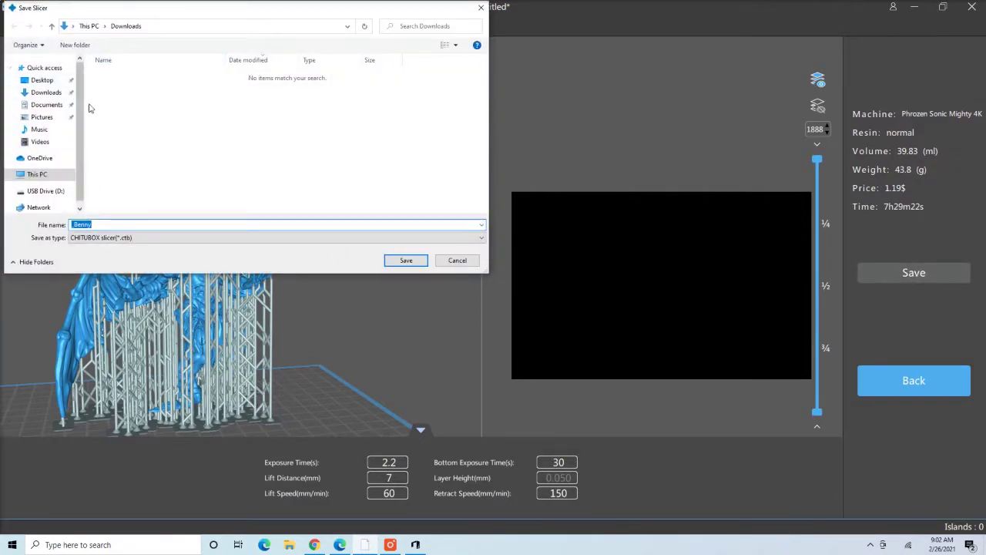
scroll(40, 184, down, 1)
click(44, 171)
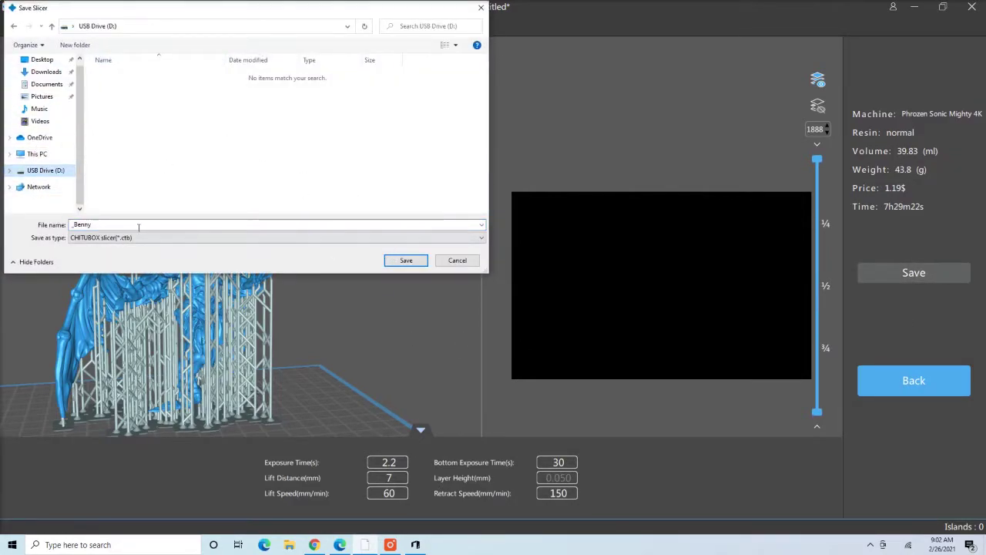
click(405, 262)
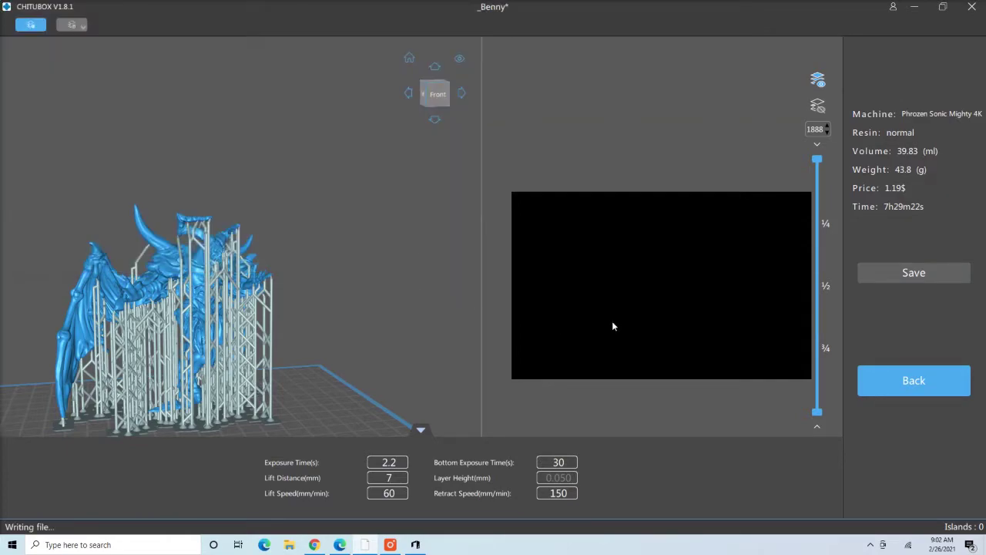